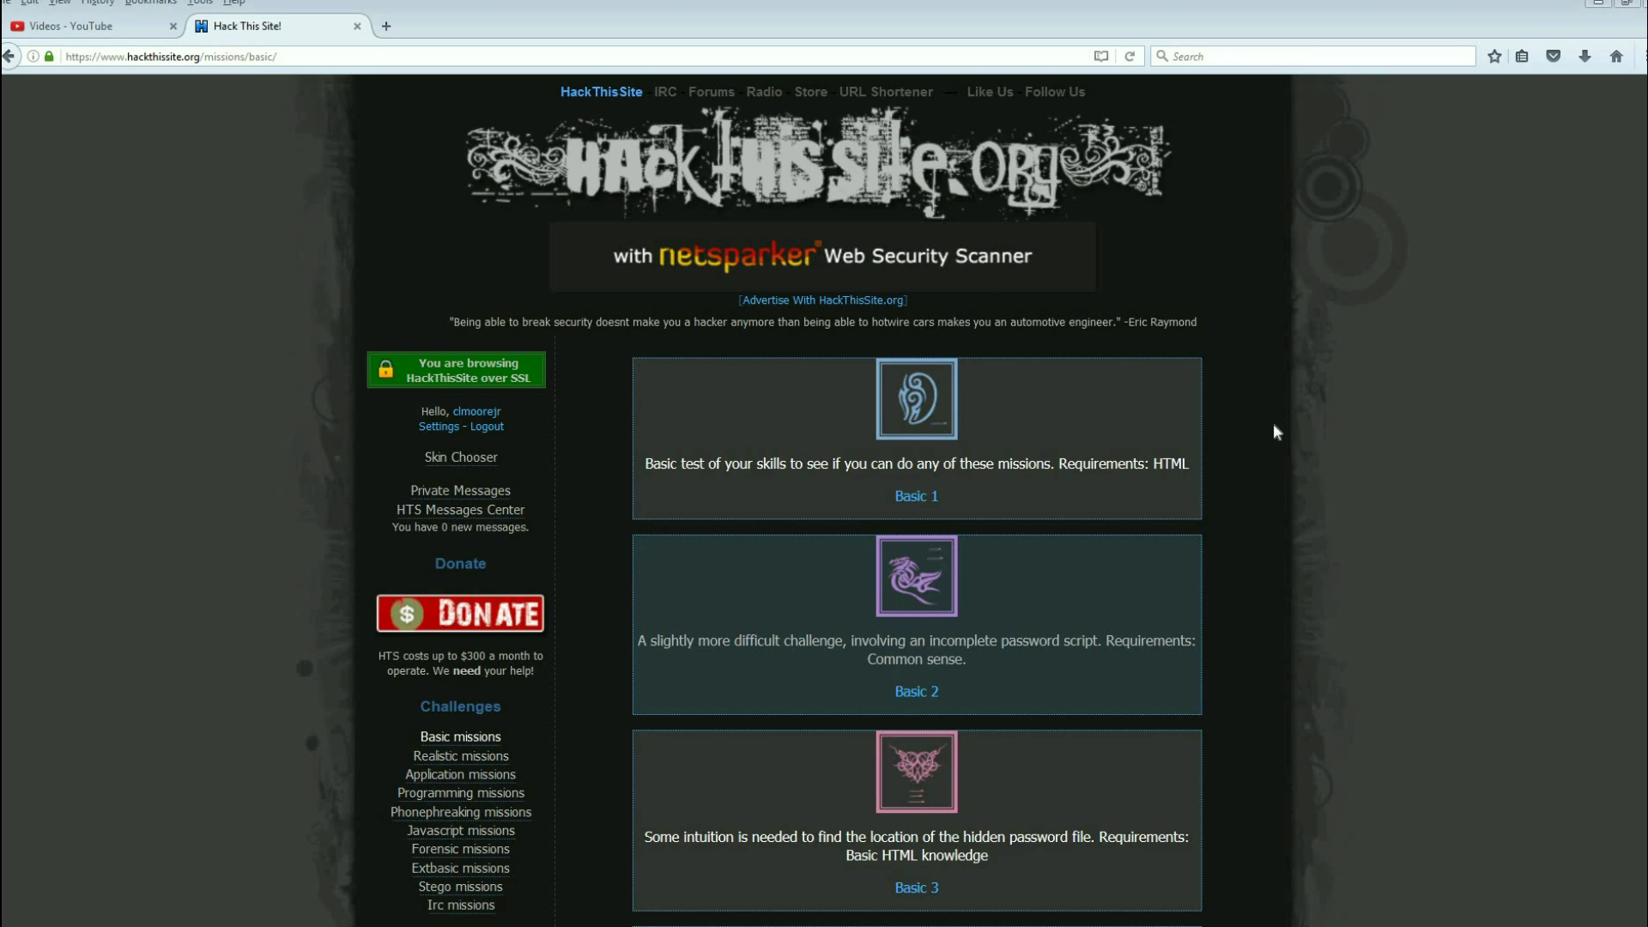
Scroll down the Basic missions list to reach the Basic 7 challenge.
scroll(1418, 482, "down", 9)
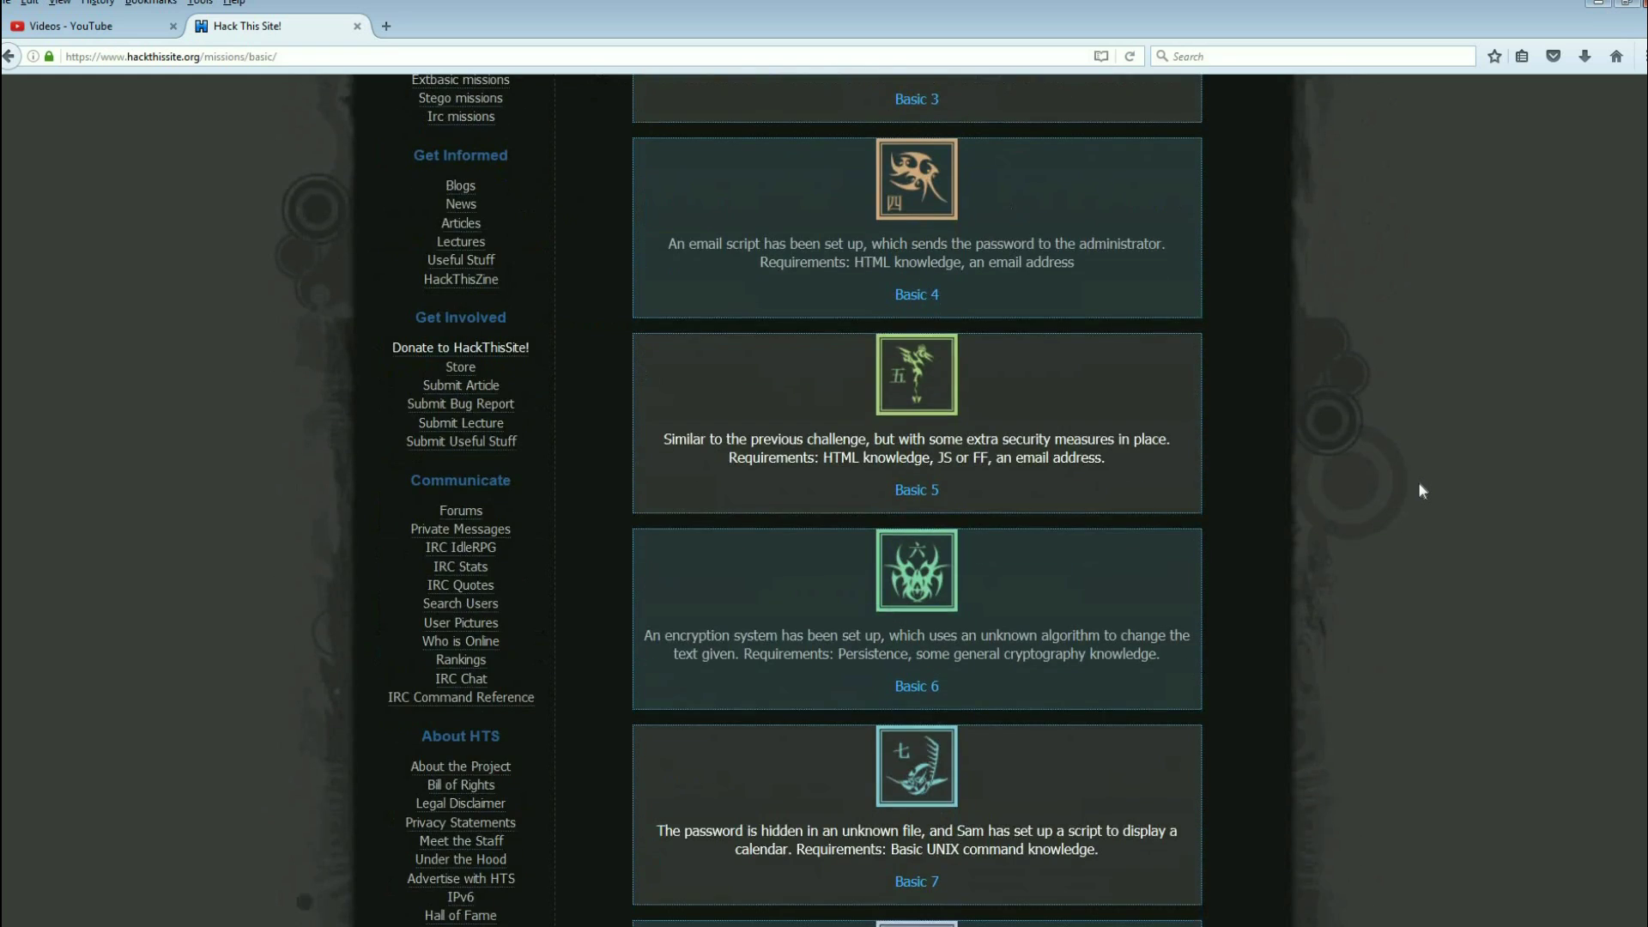
scroll(1418, 482, "down", 3)
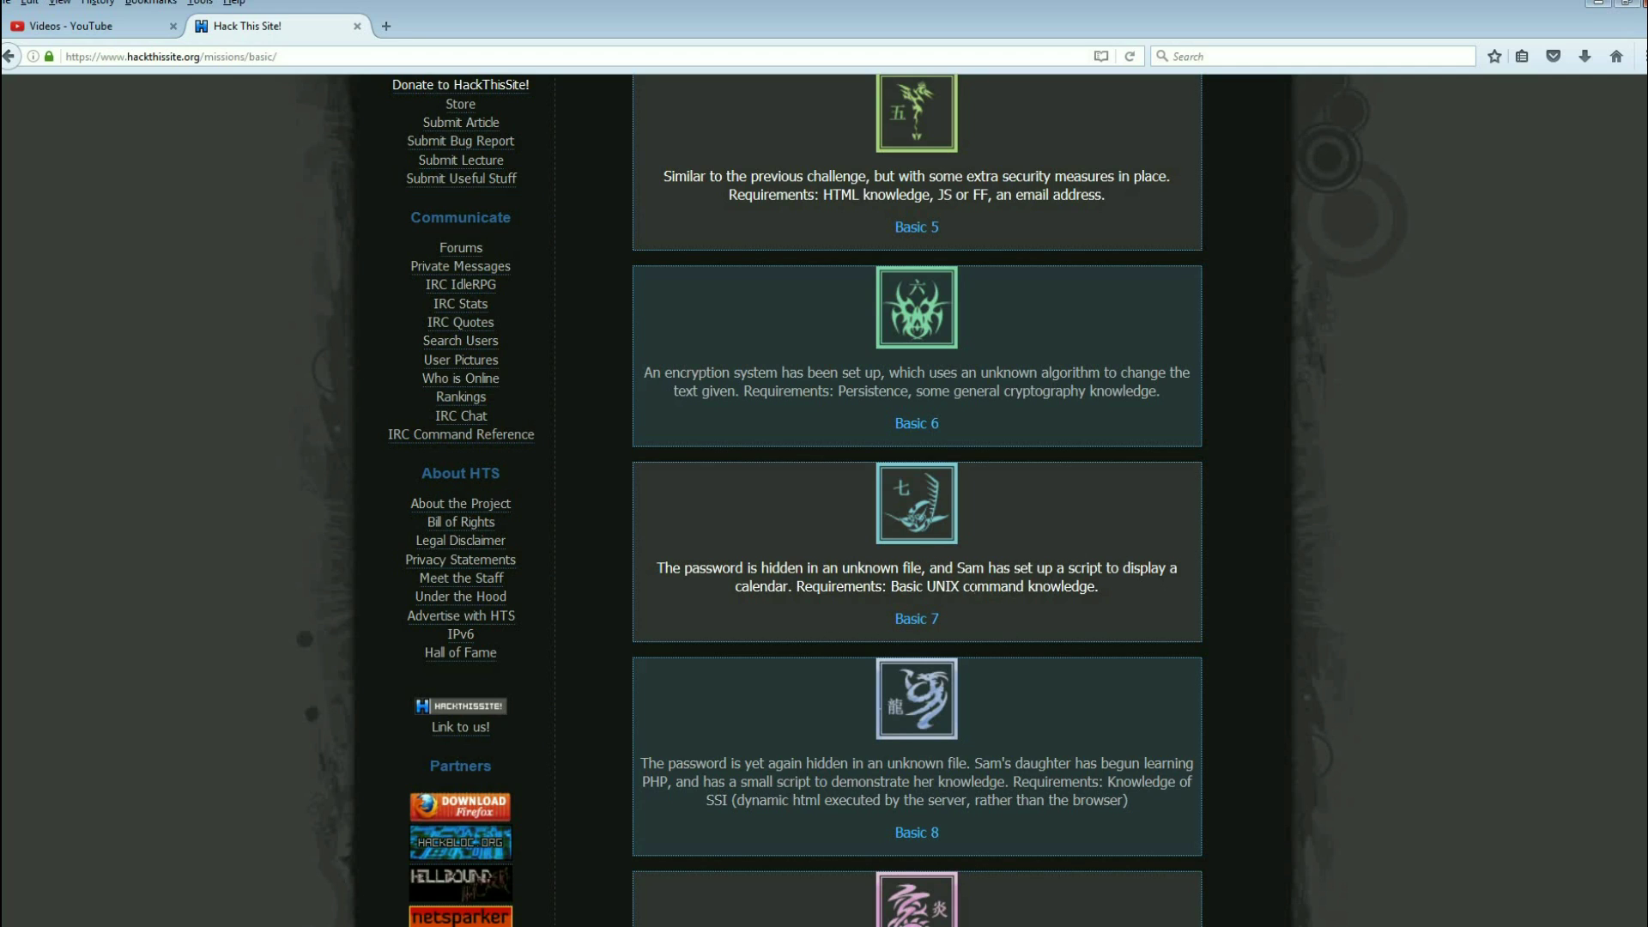
left_click(927, 619)
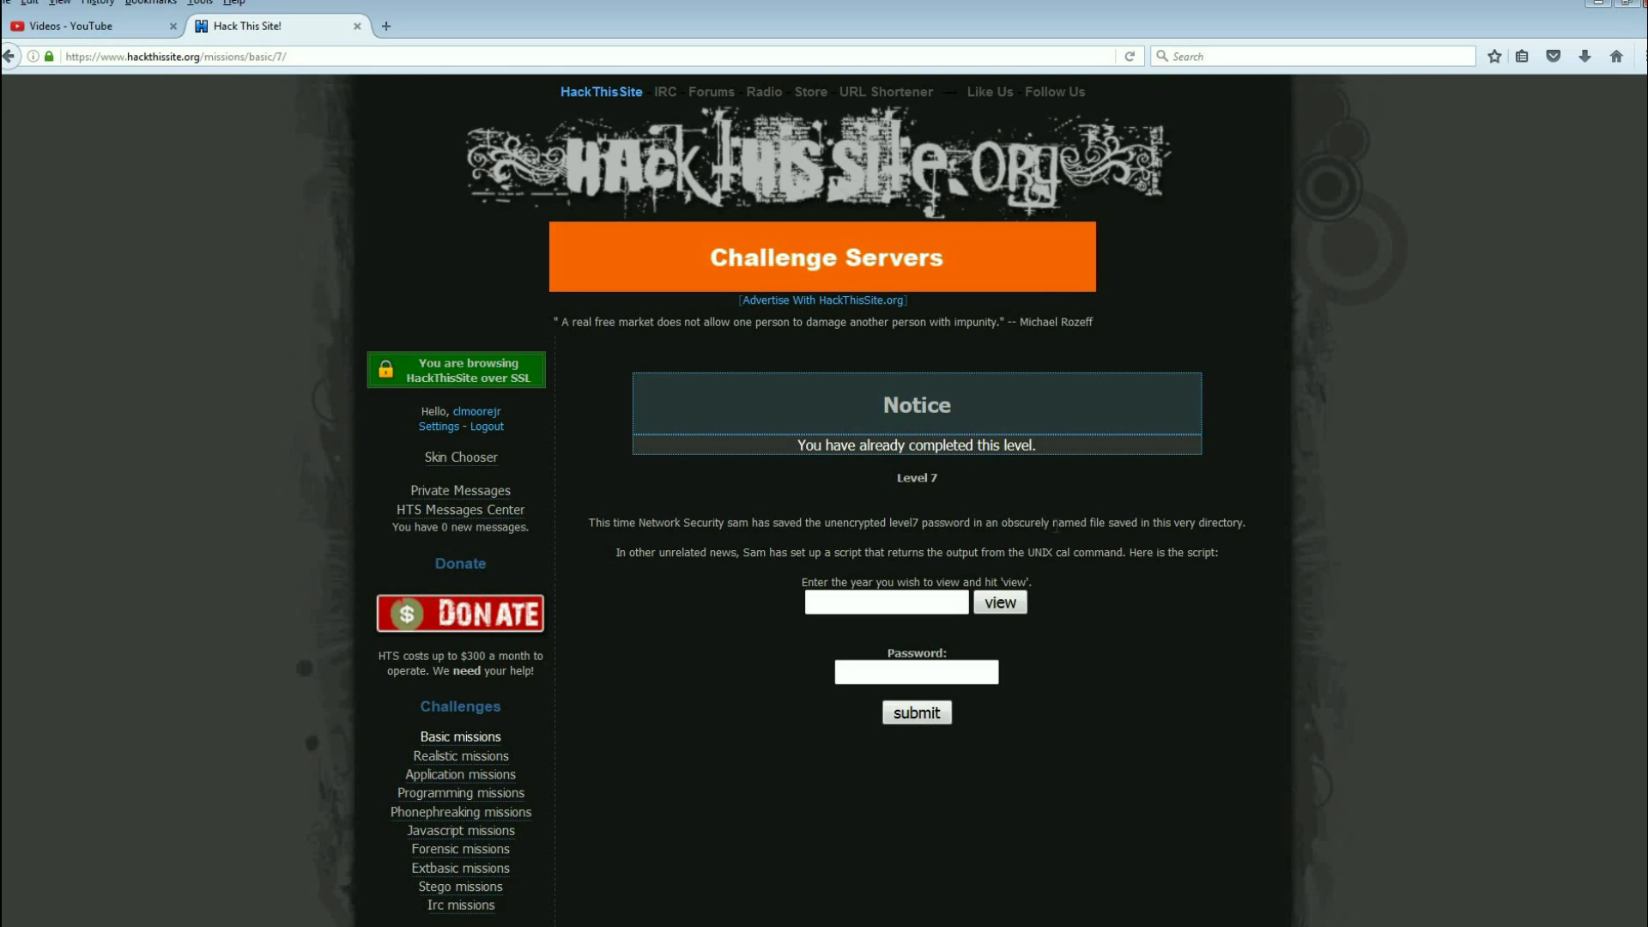
left_click_drag(1105, 522, 1236, 525)
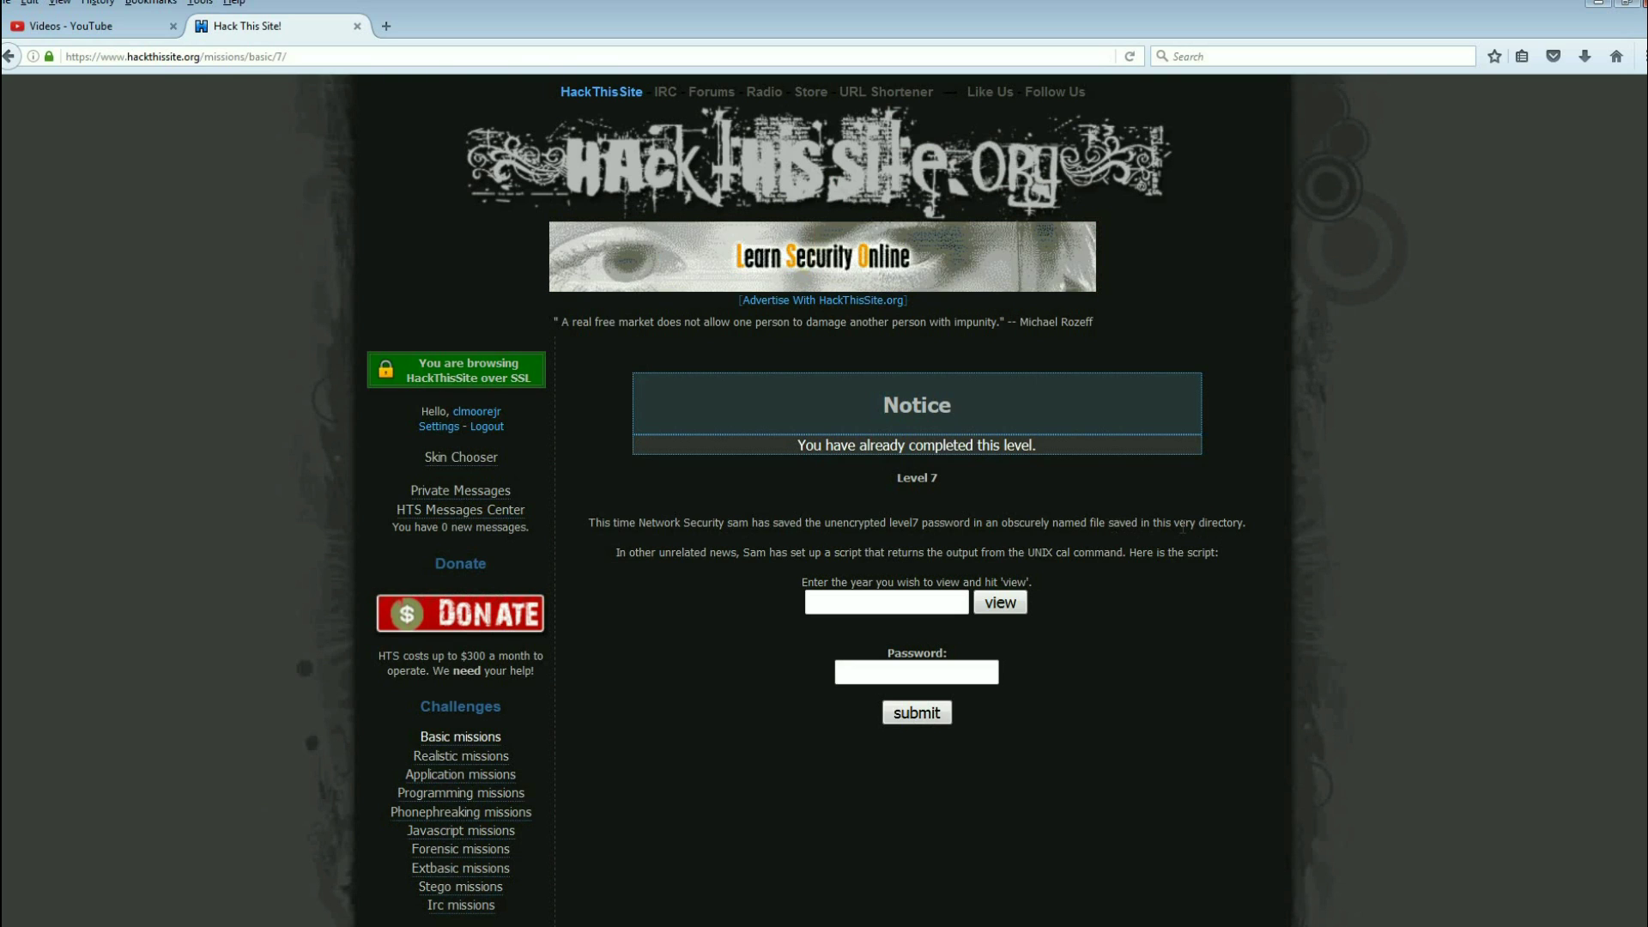
left_click_drag(1108, 523, 1251, 533)
left_click_drag(1107, 523, 1246, 525)
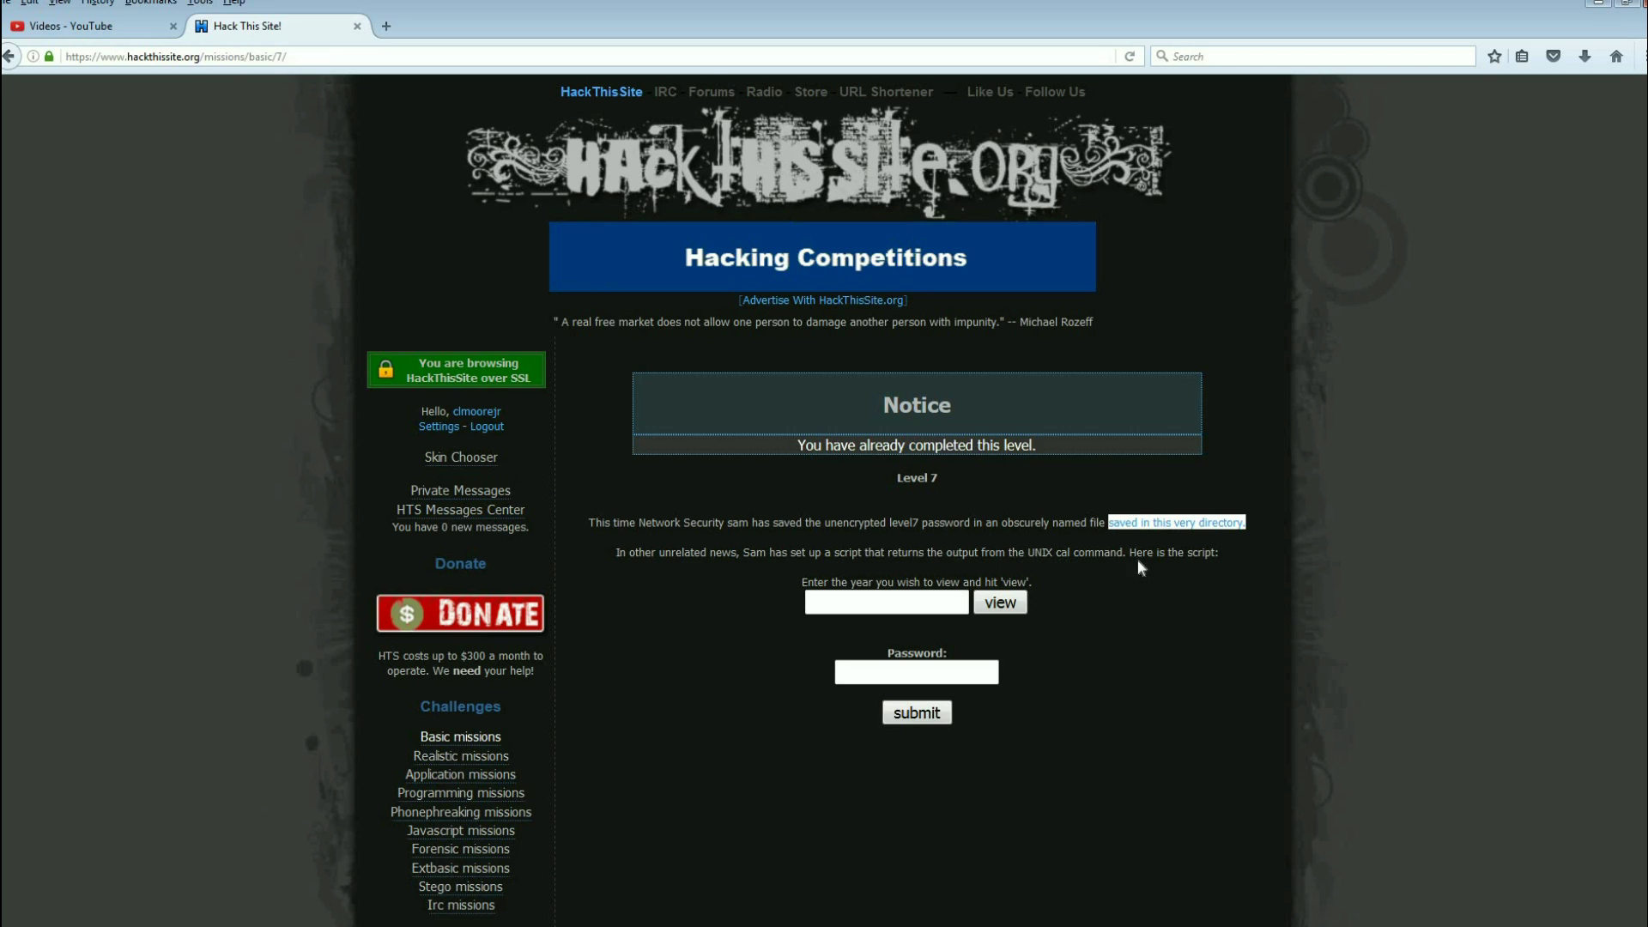
left_click(1140, 666)
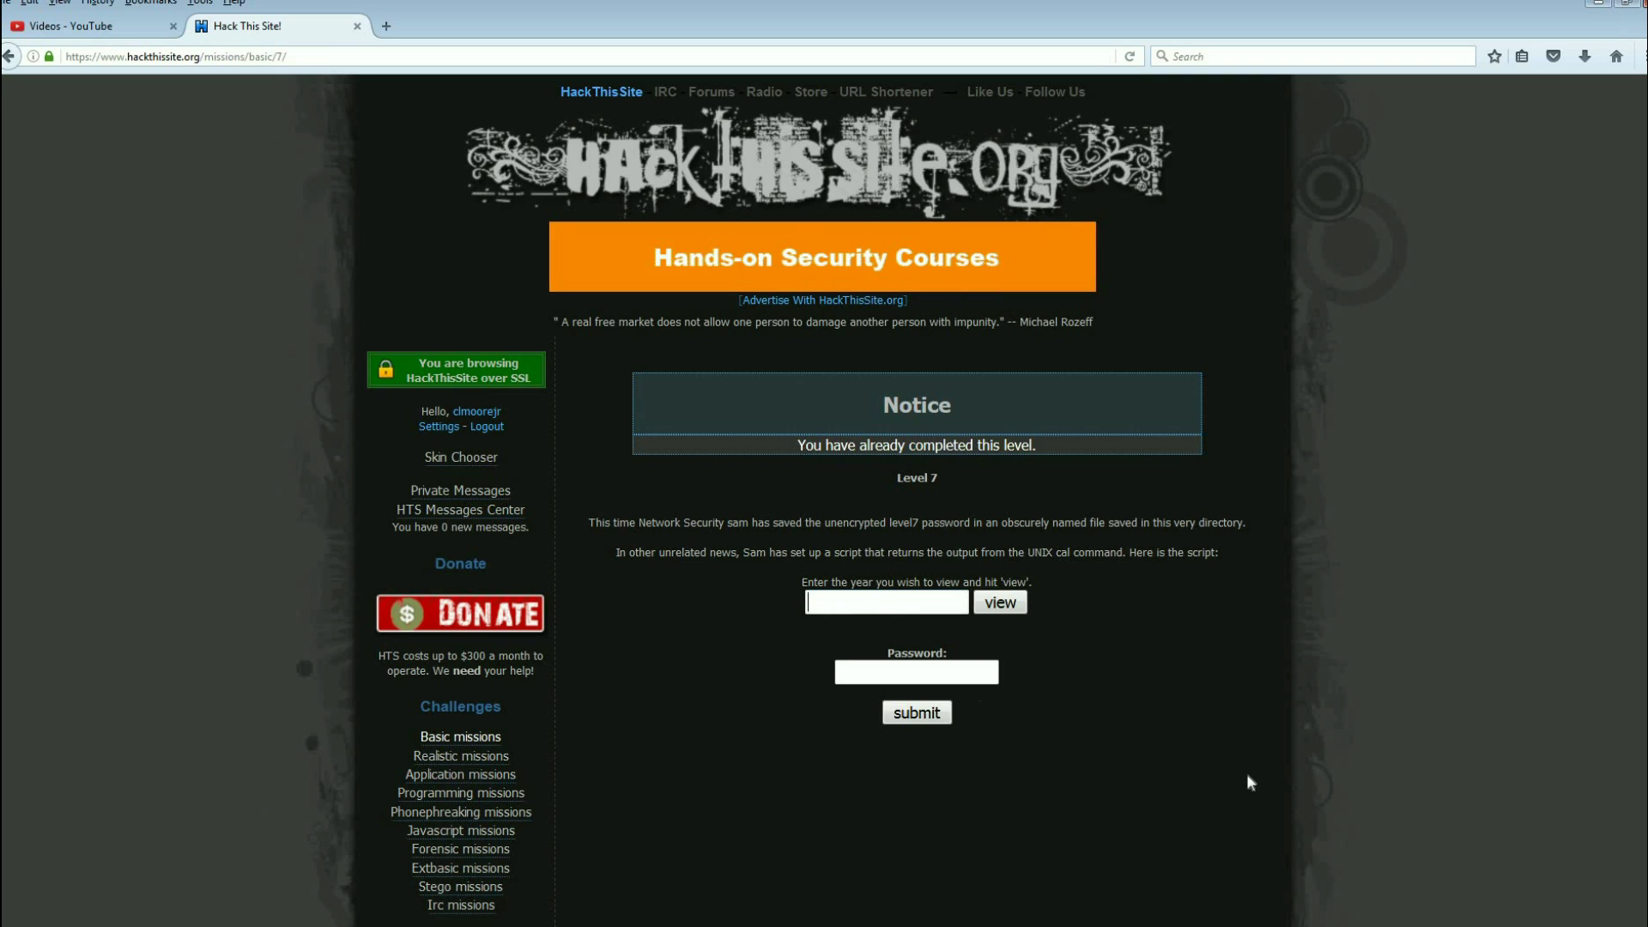
Enter 2015 as the year and view the calendar script's output.
left_click(952, 603)
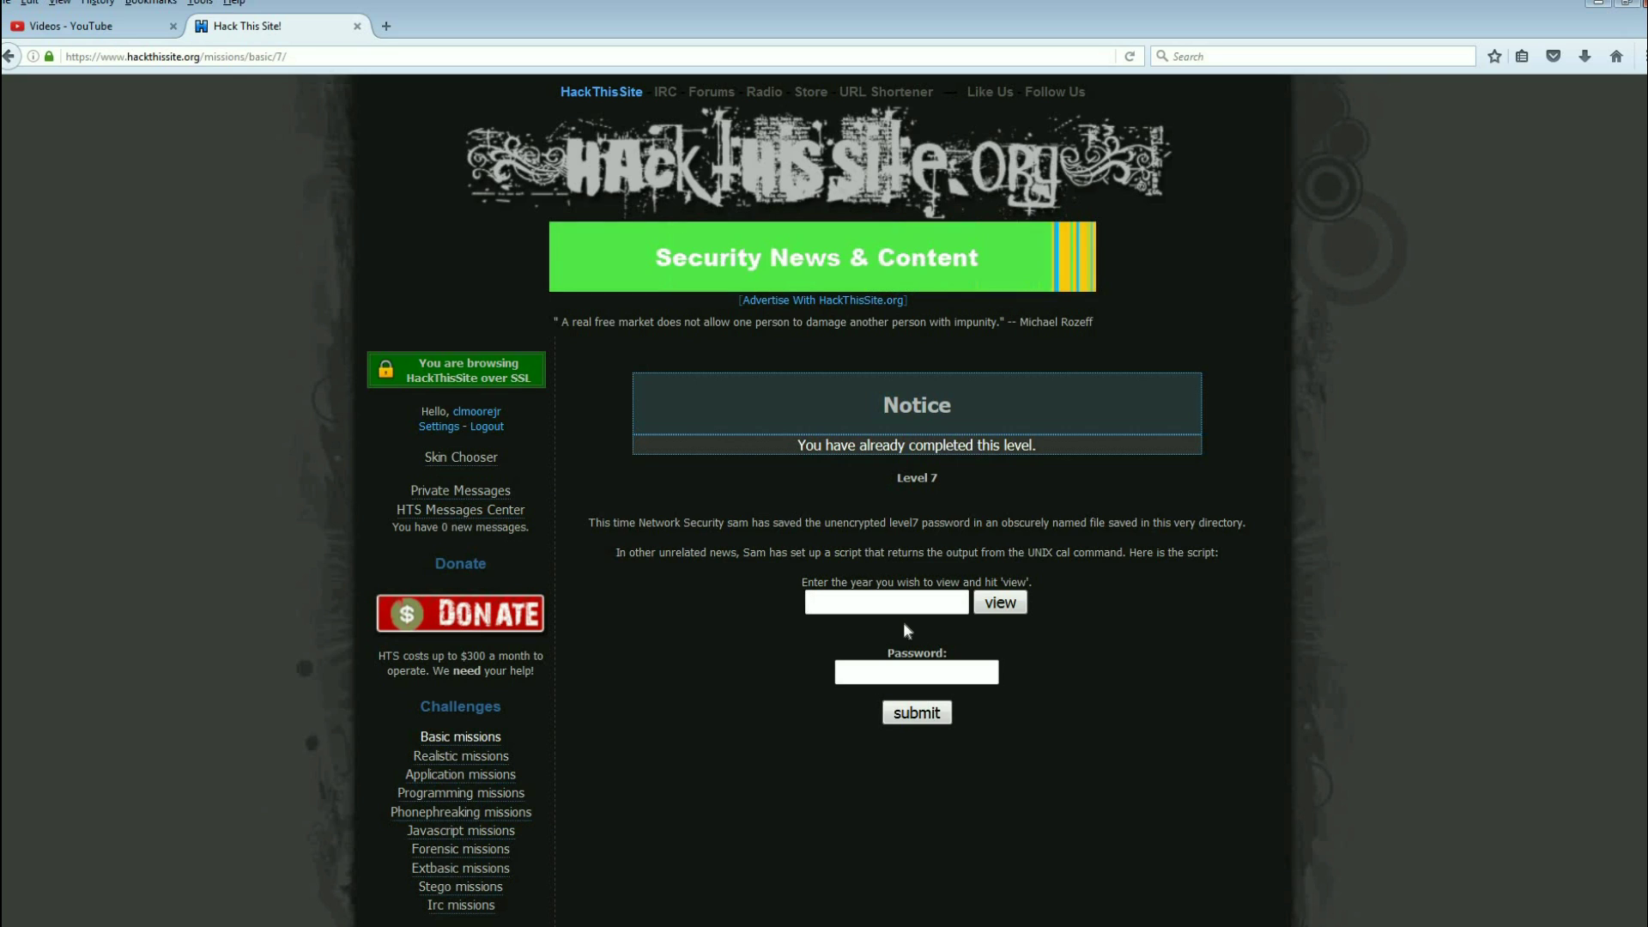
type("2015")
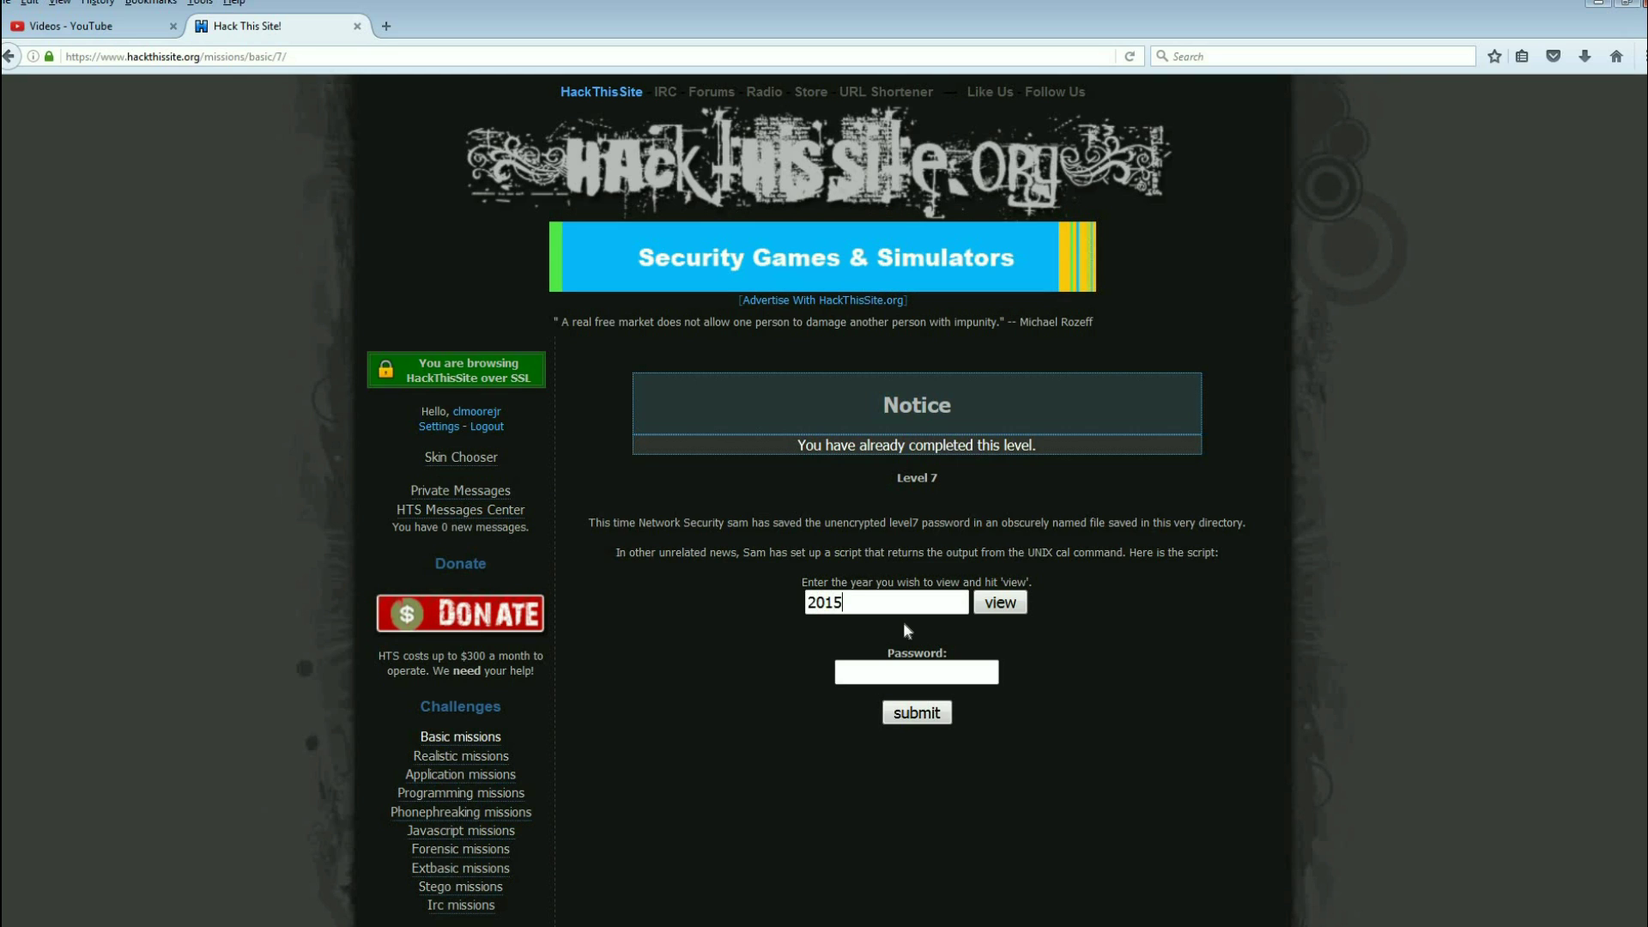
left_click(1003, 602)
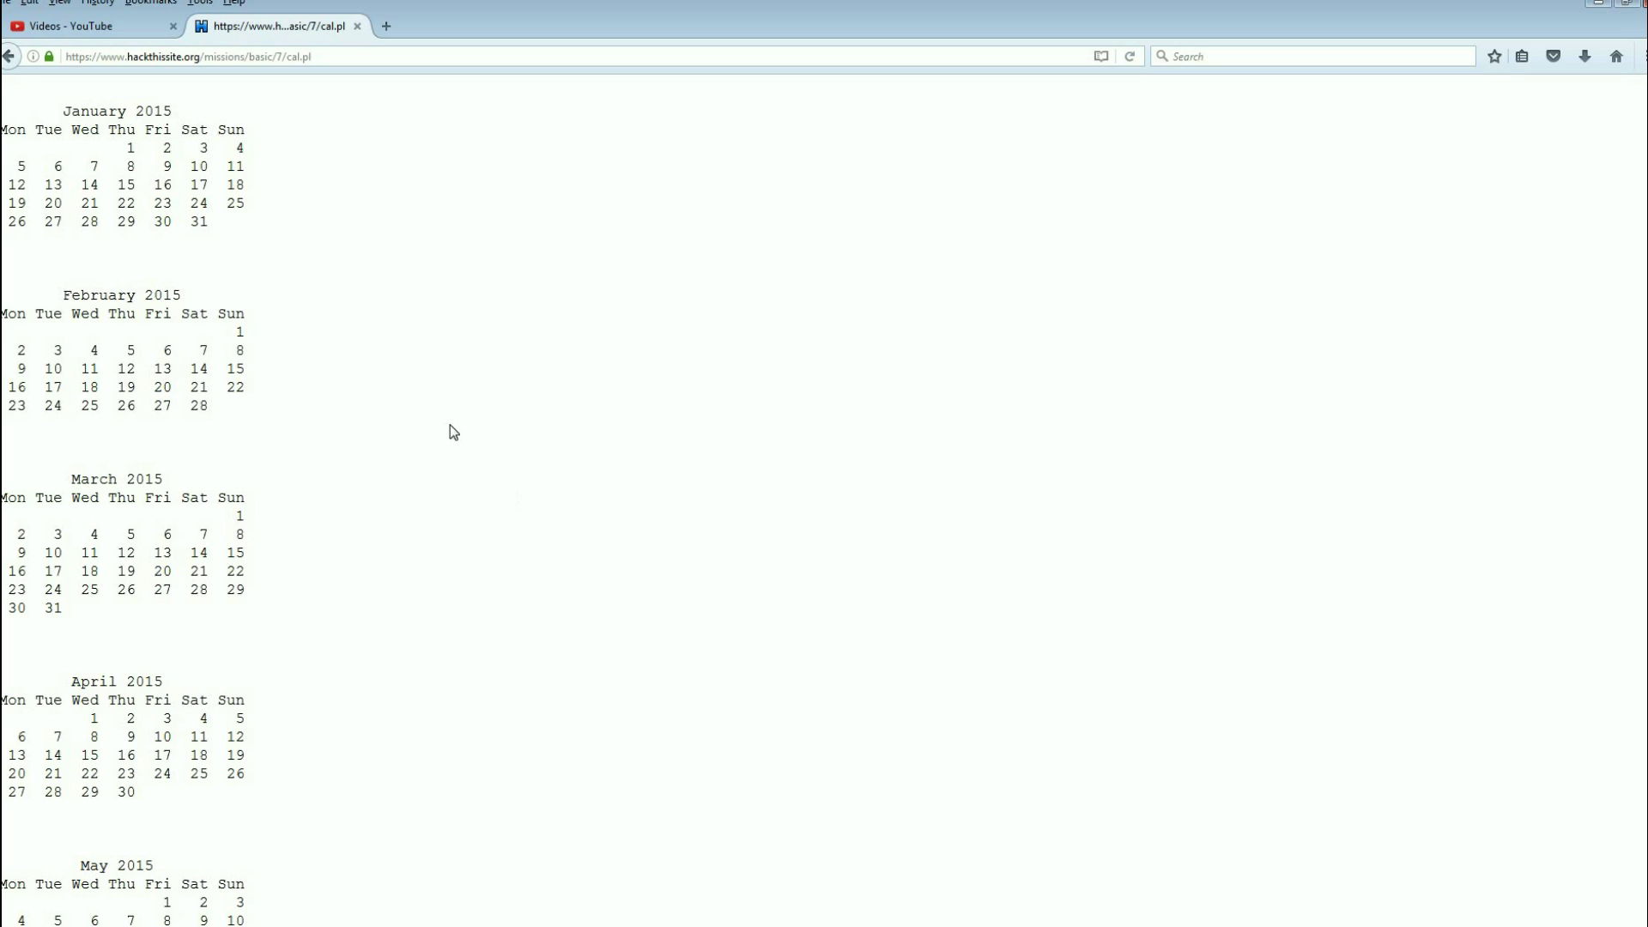
Look over the 2015 calendar output, then go back to the Level 7 mission page.
scroll(309, 449, "down", 12)
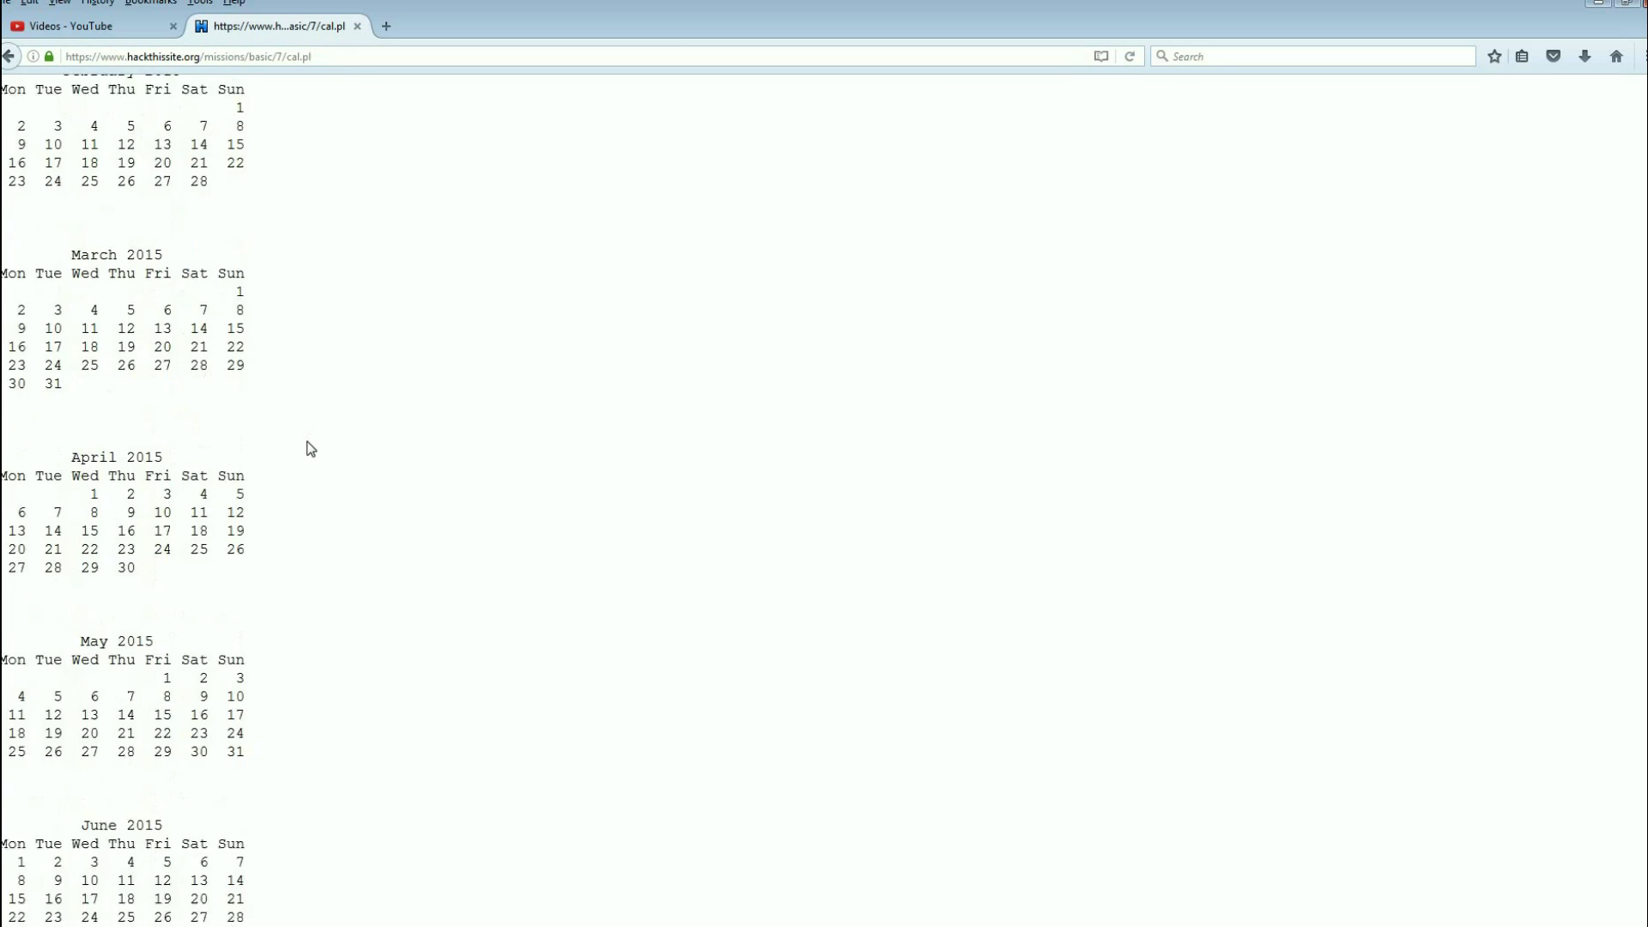
scroll(309, 449, "down", 12)
scroll(310, 449, "up", 20)
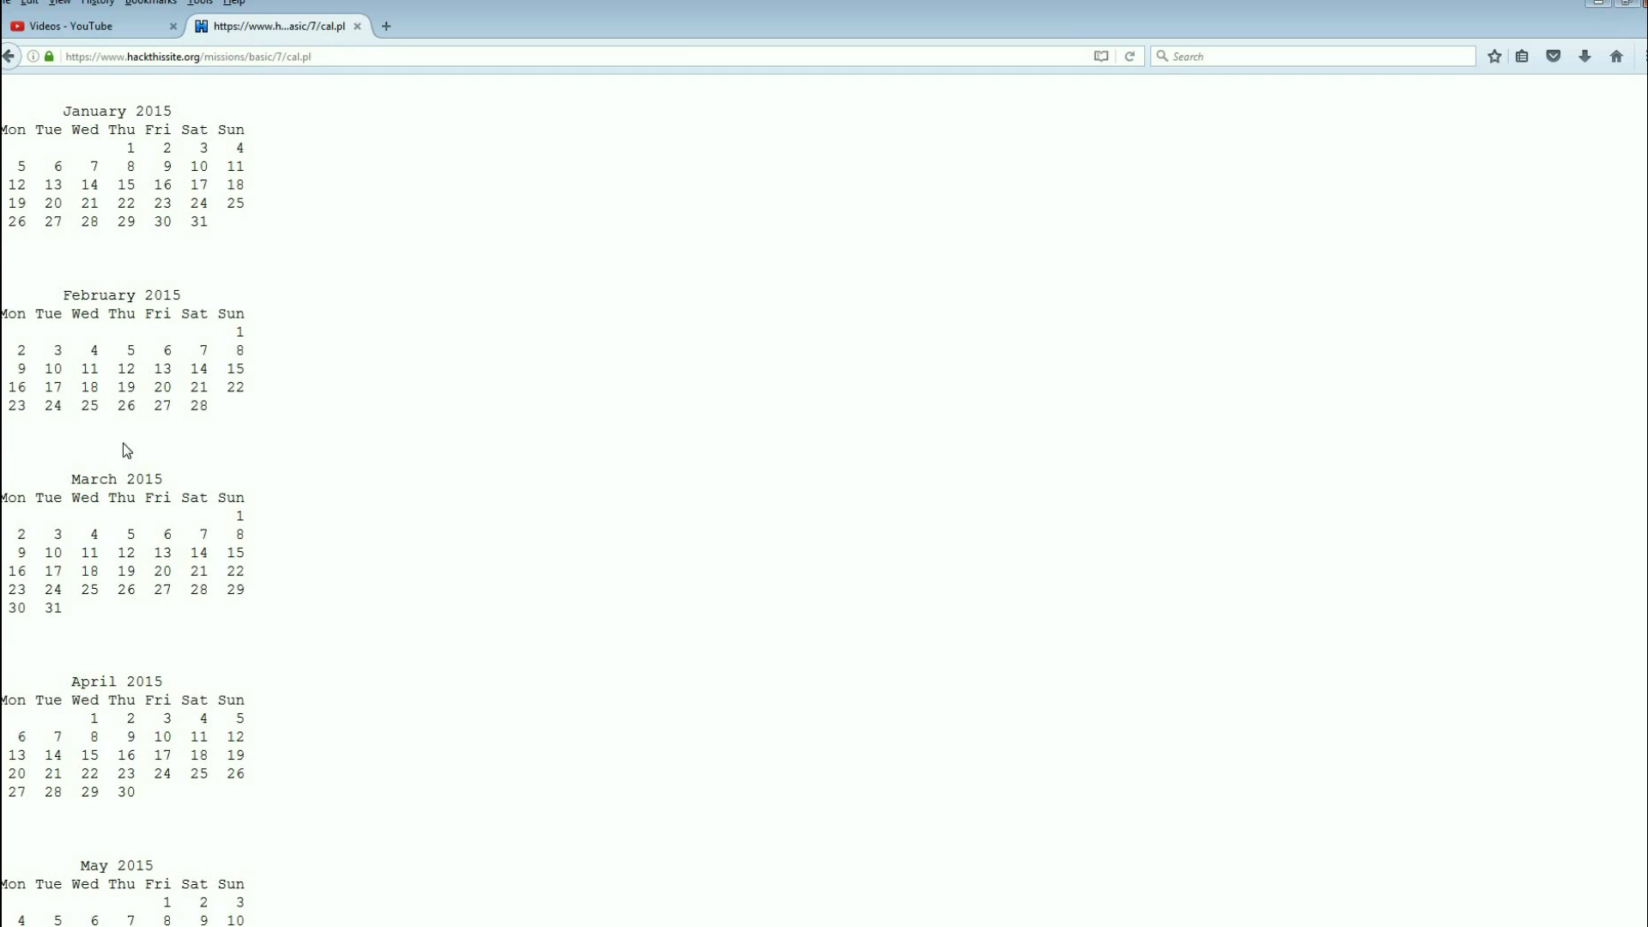
left_click(10, 57)
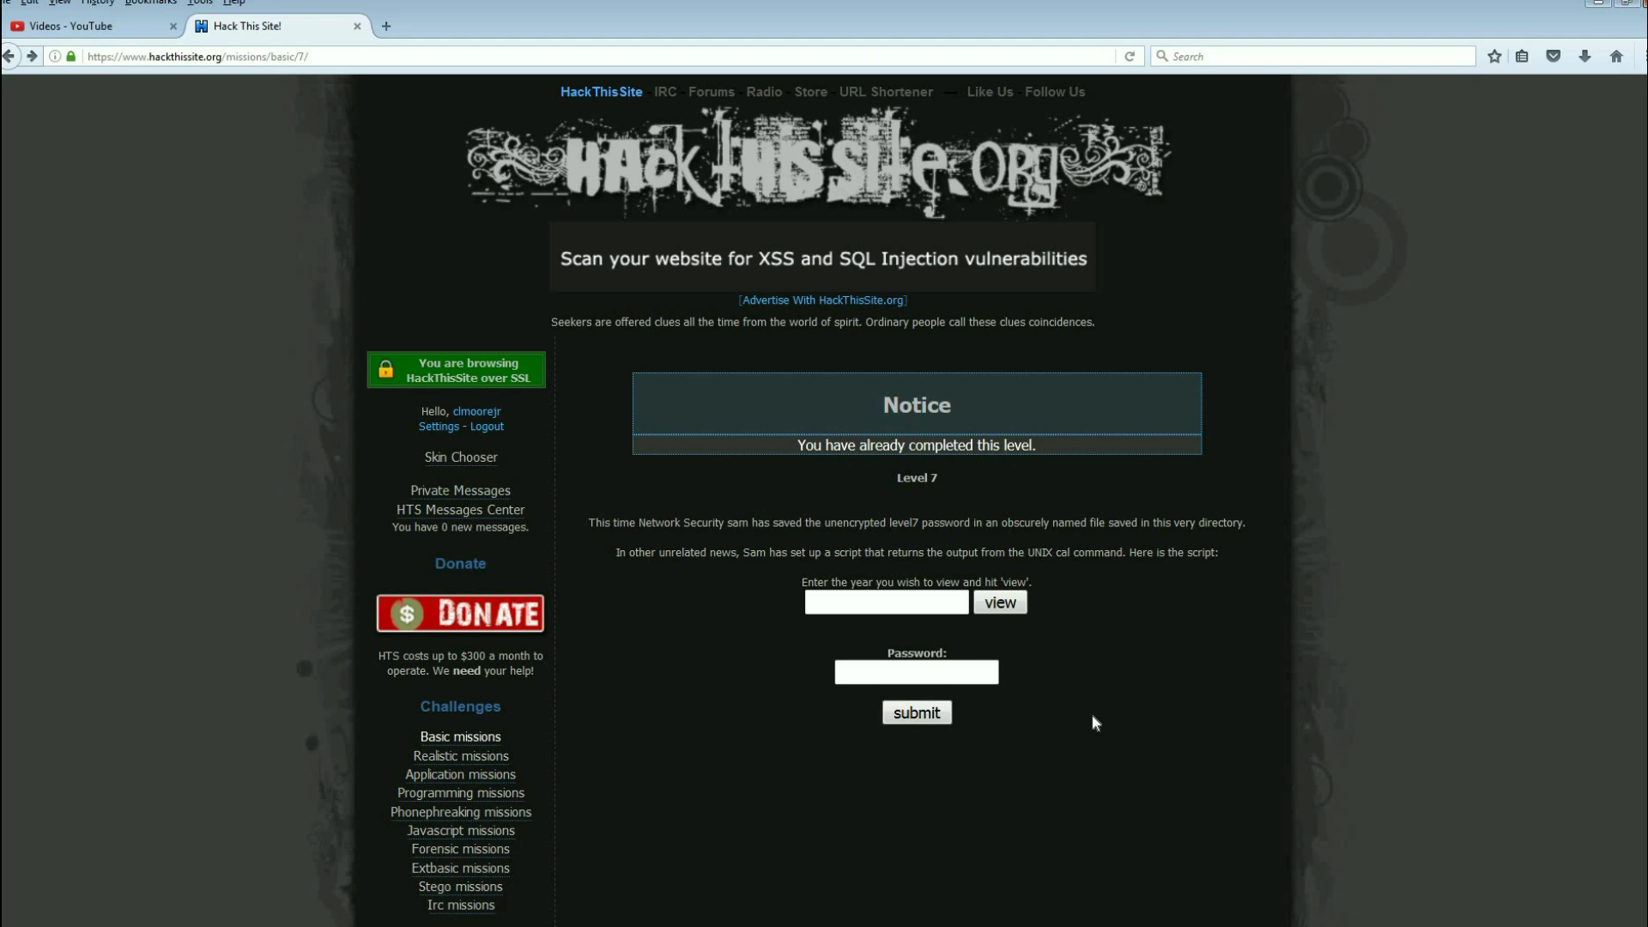
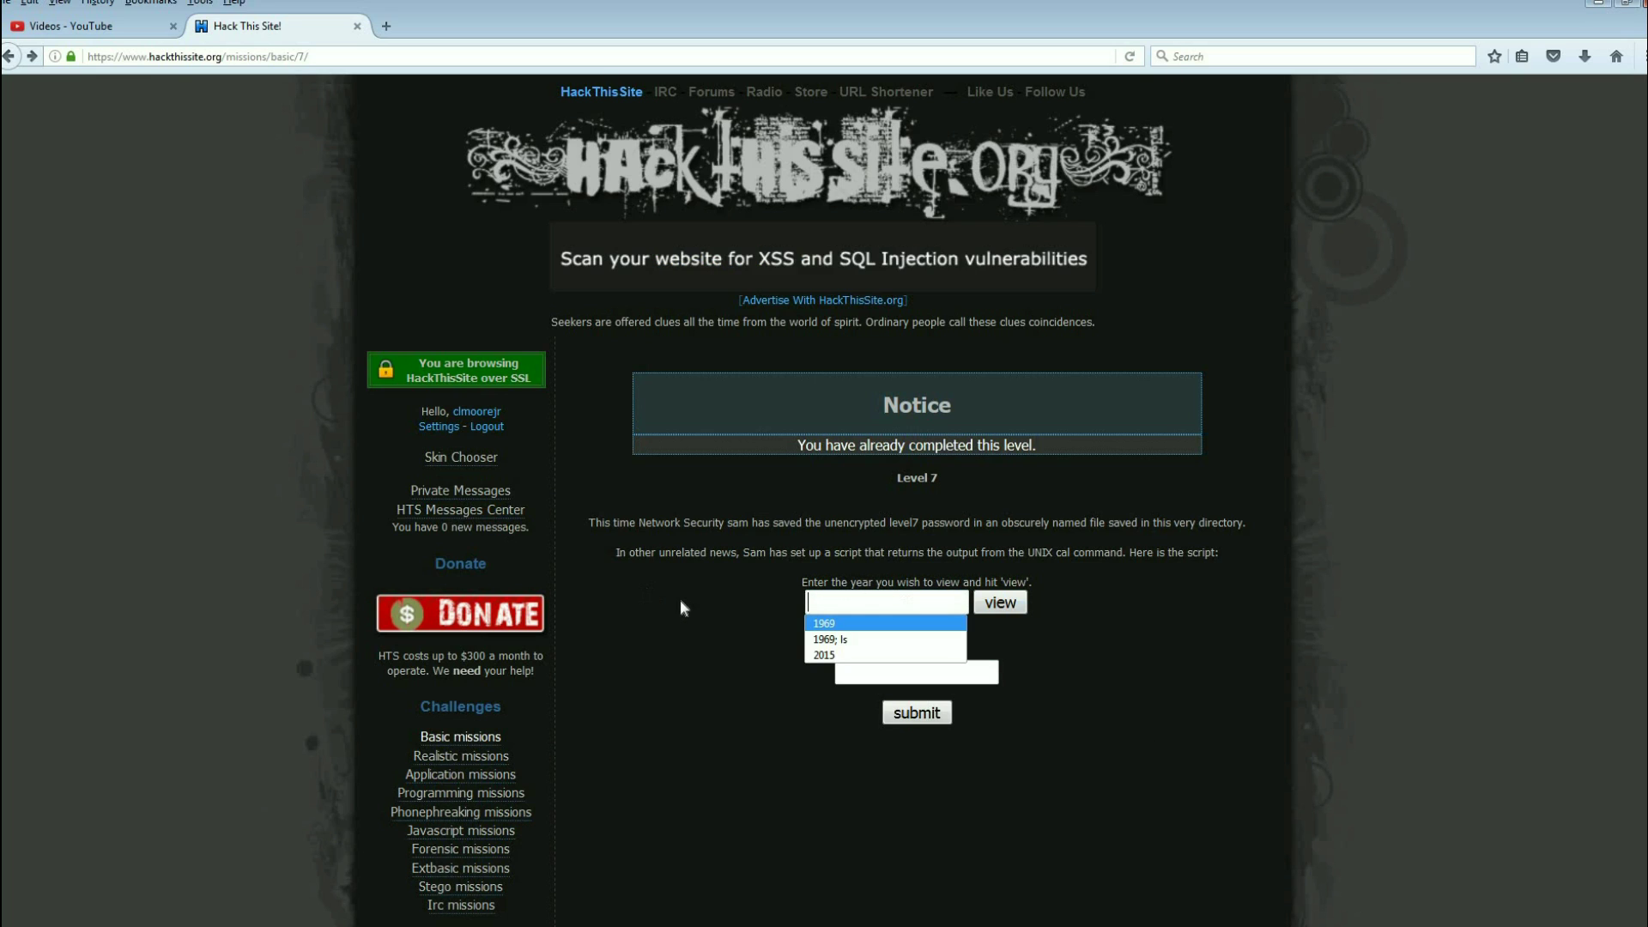
Enter 2015 as the year in the Level 7 calendar input box.
key("Escape")
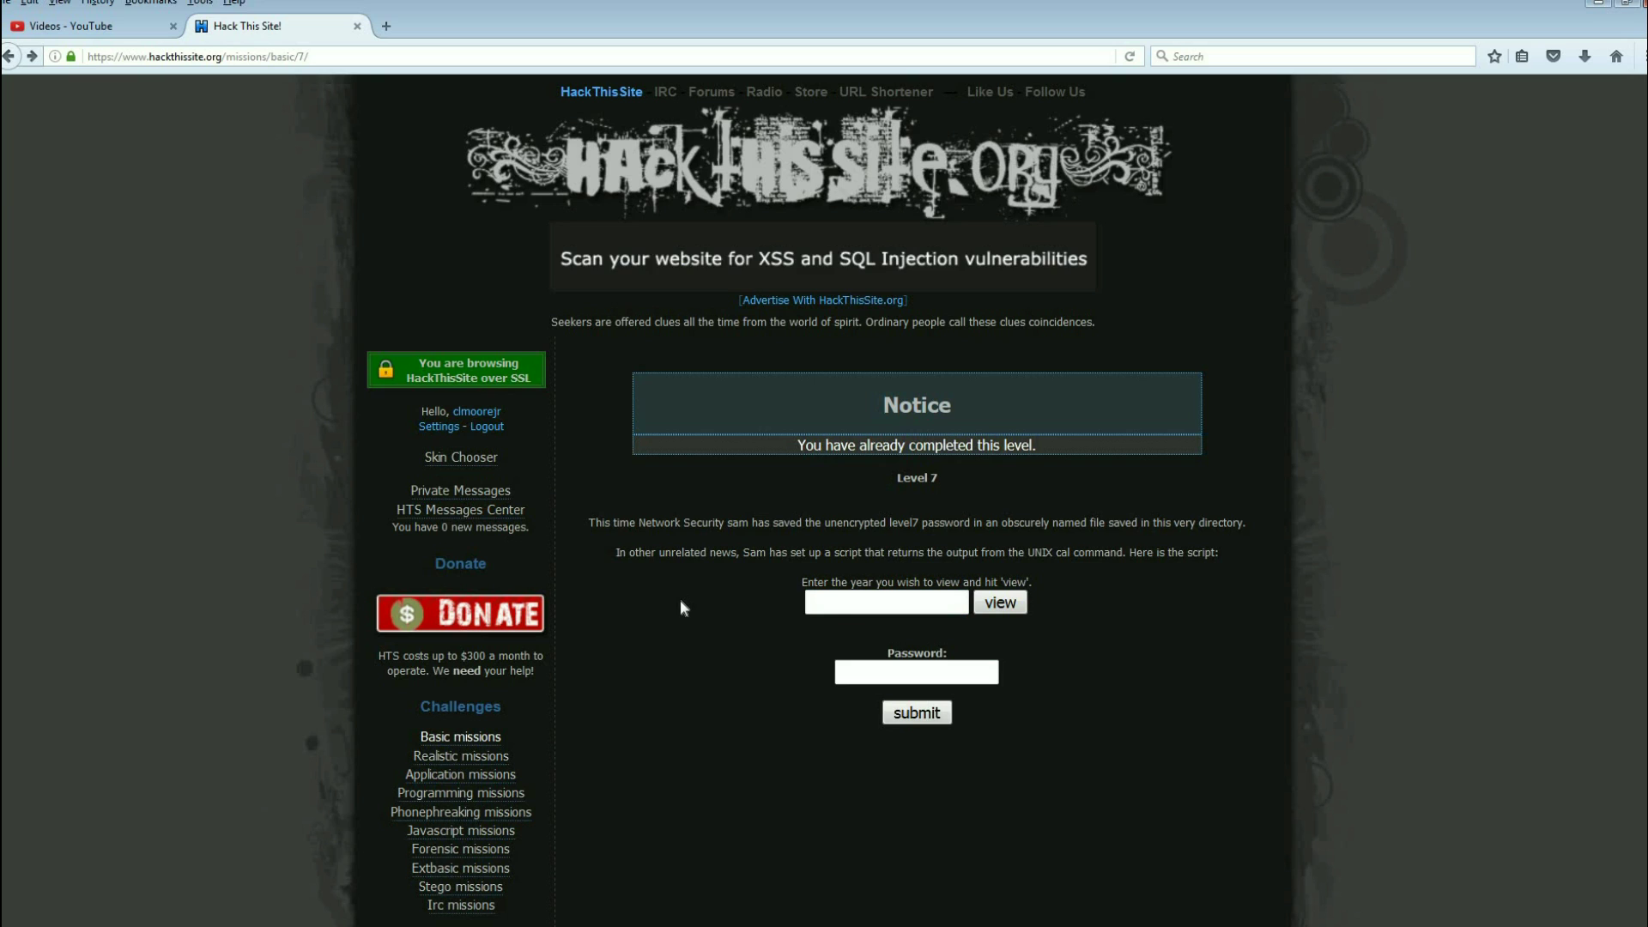
left_click(837, 609)
type("2")
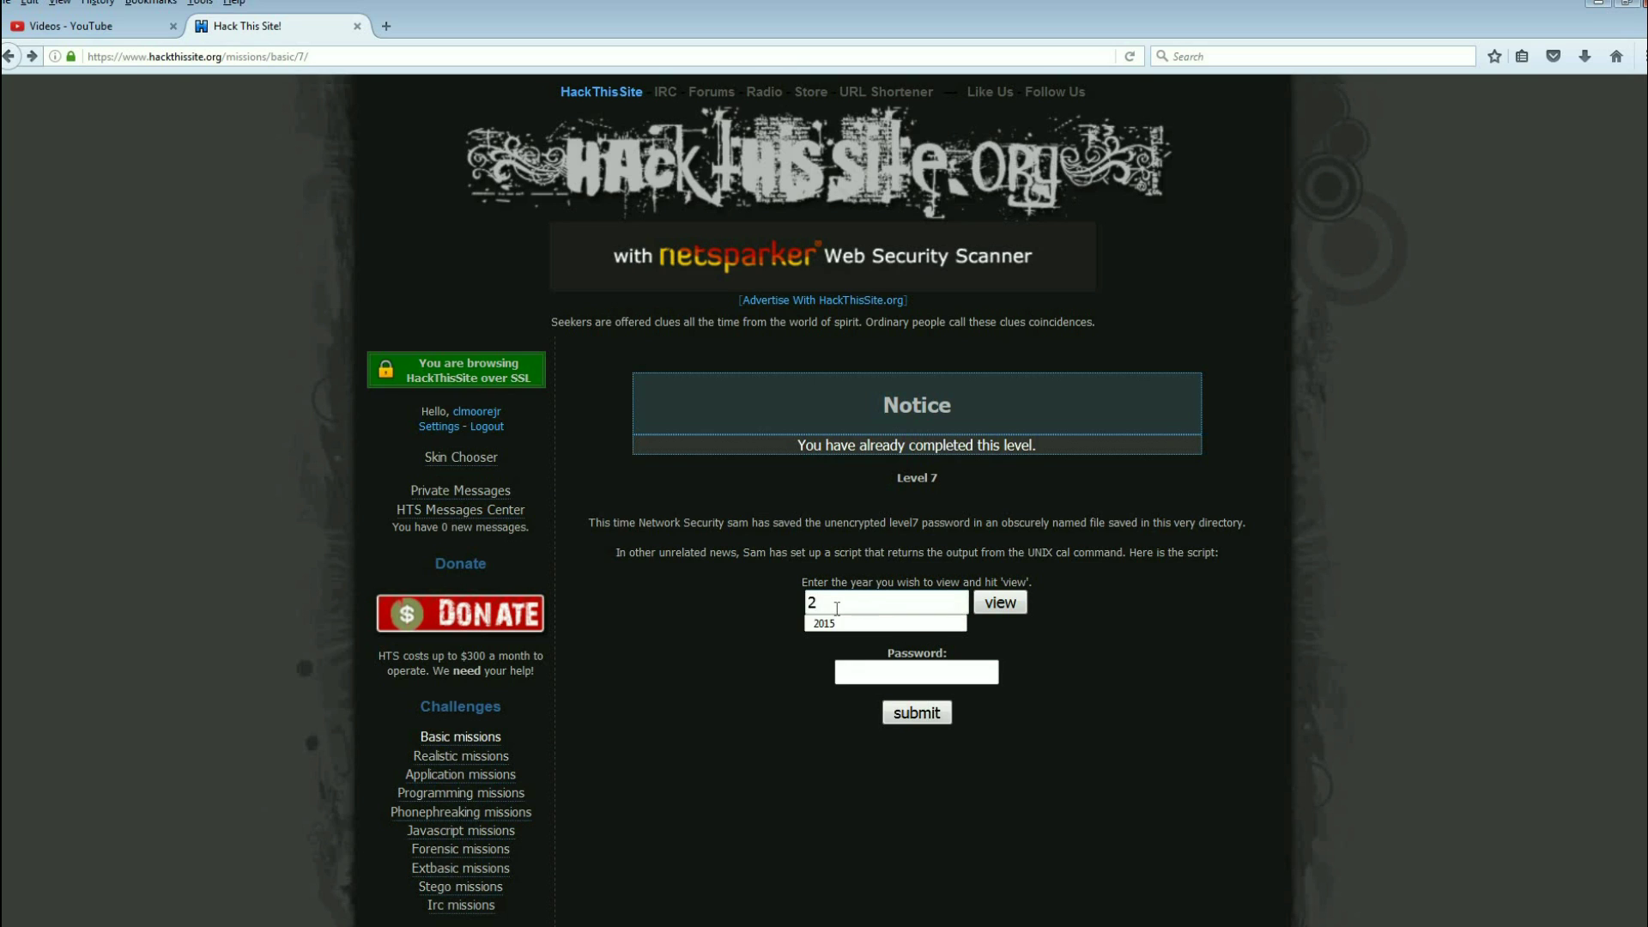
type("015")
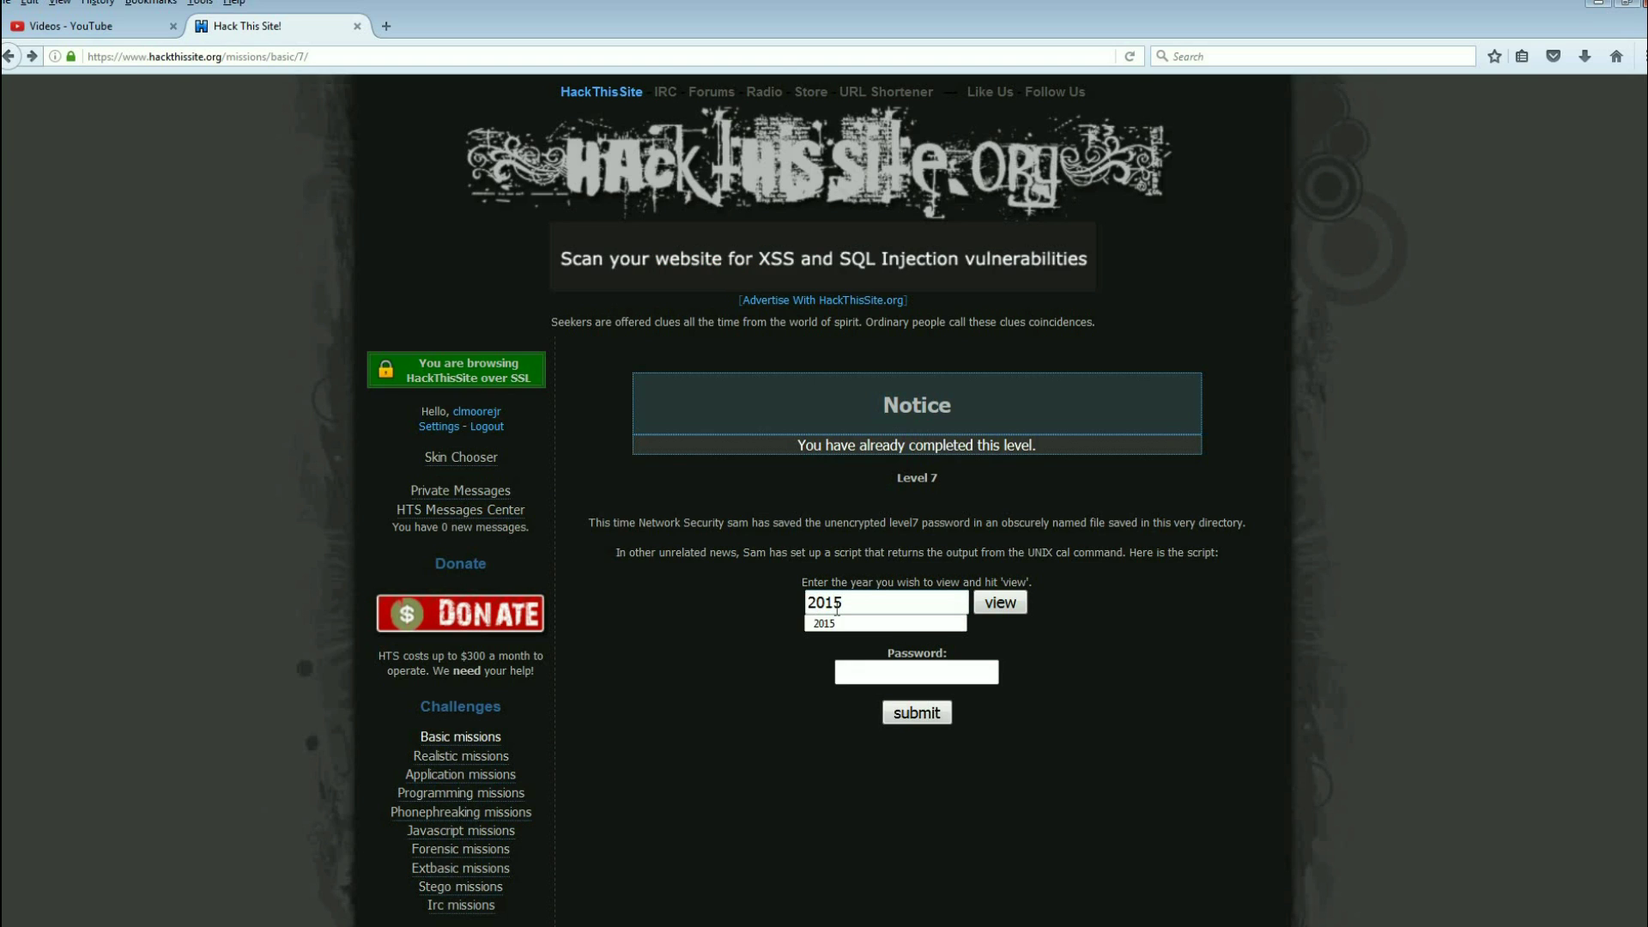
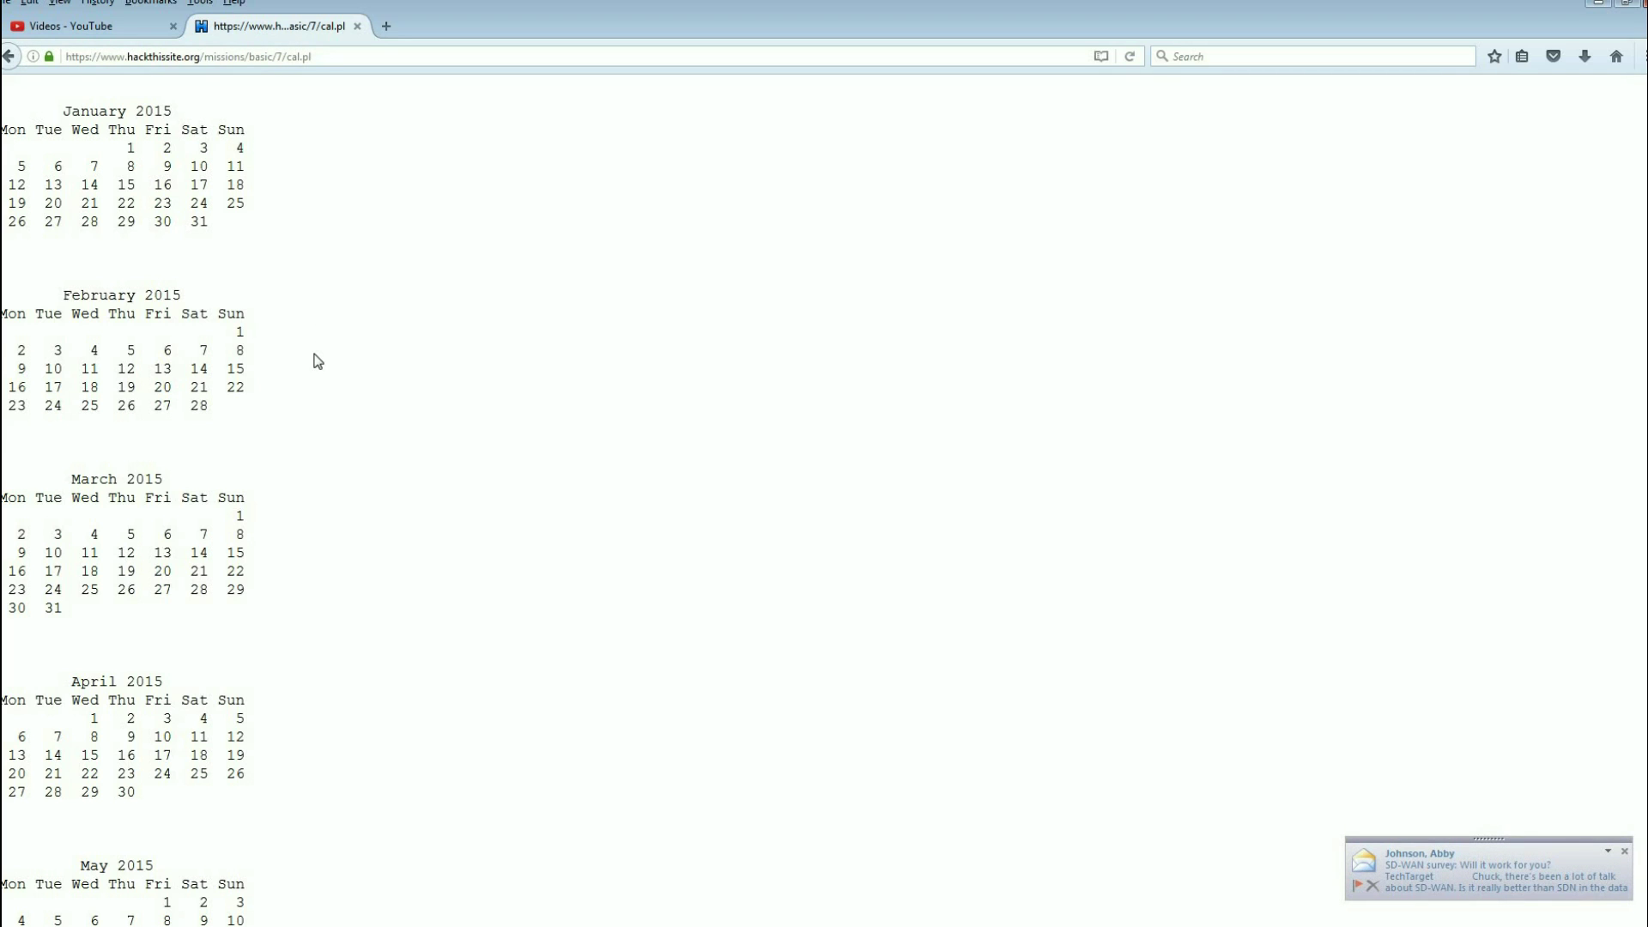
Scroll the cal.pl output past the December 2015 calendar to reveal the file listing, including k1kh31b1n55h.php.
scroll(318, 360, "down", 10)
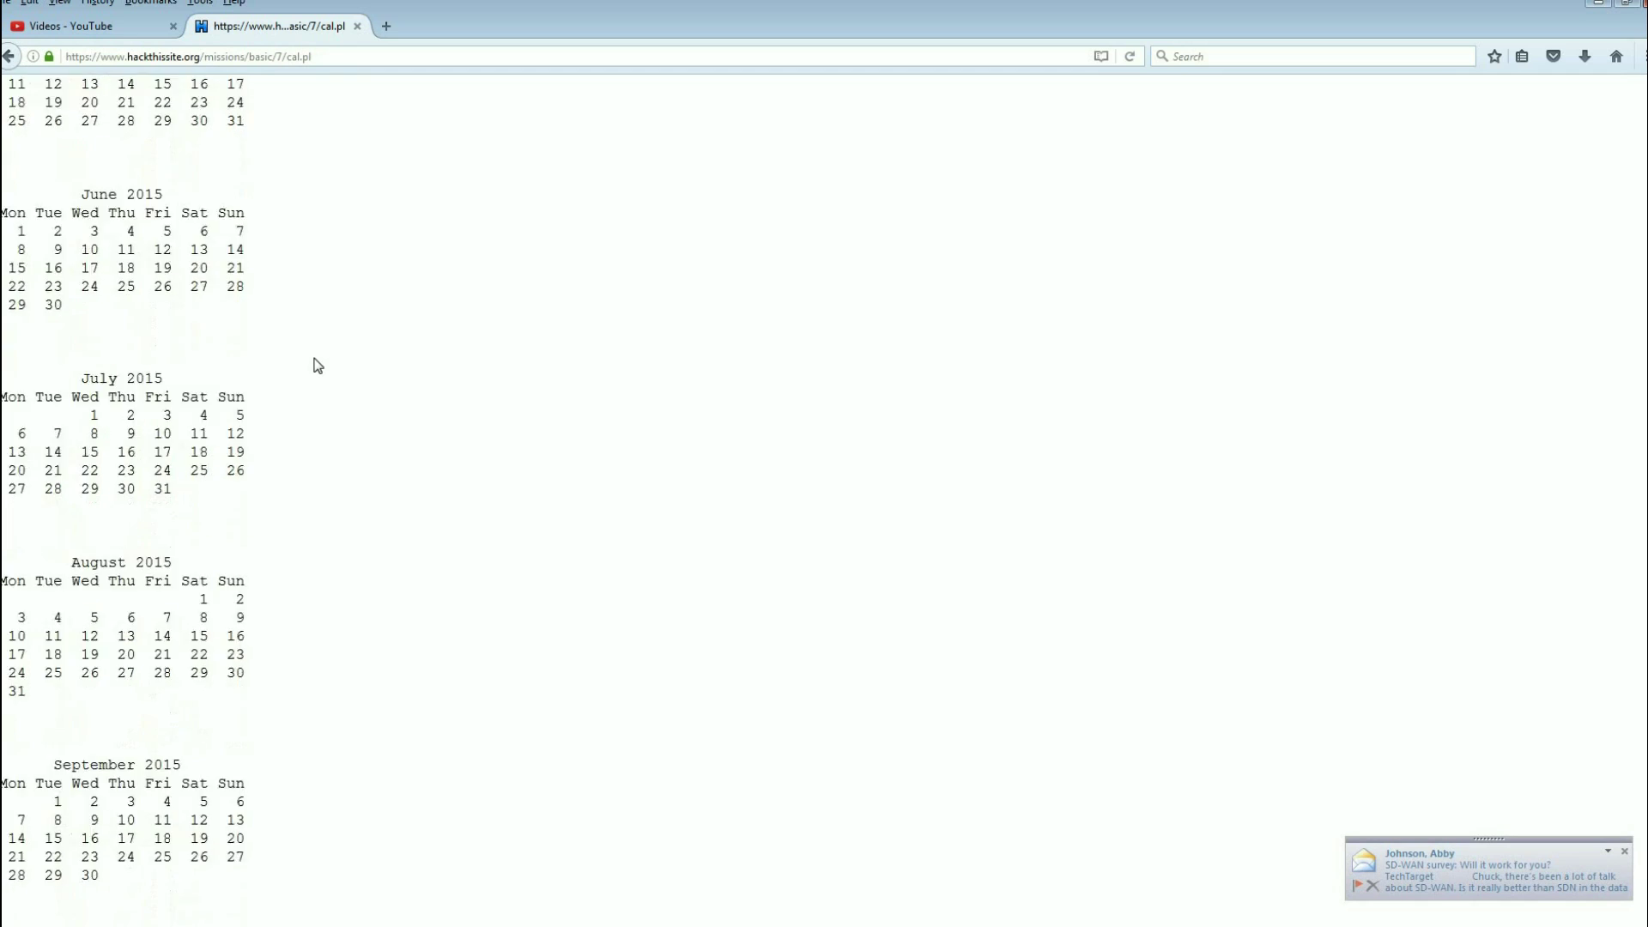
scroll(318, 365, "down", 8)
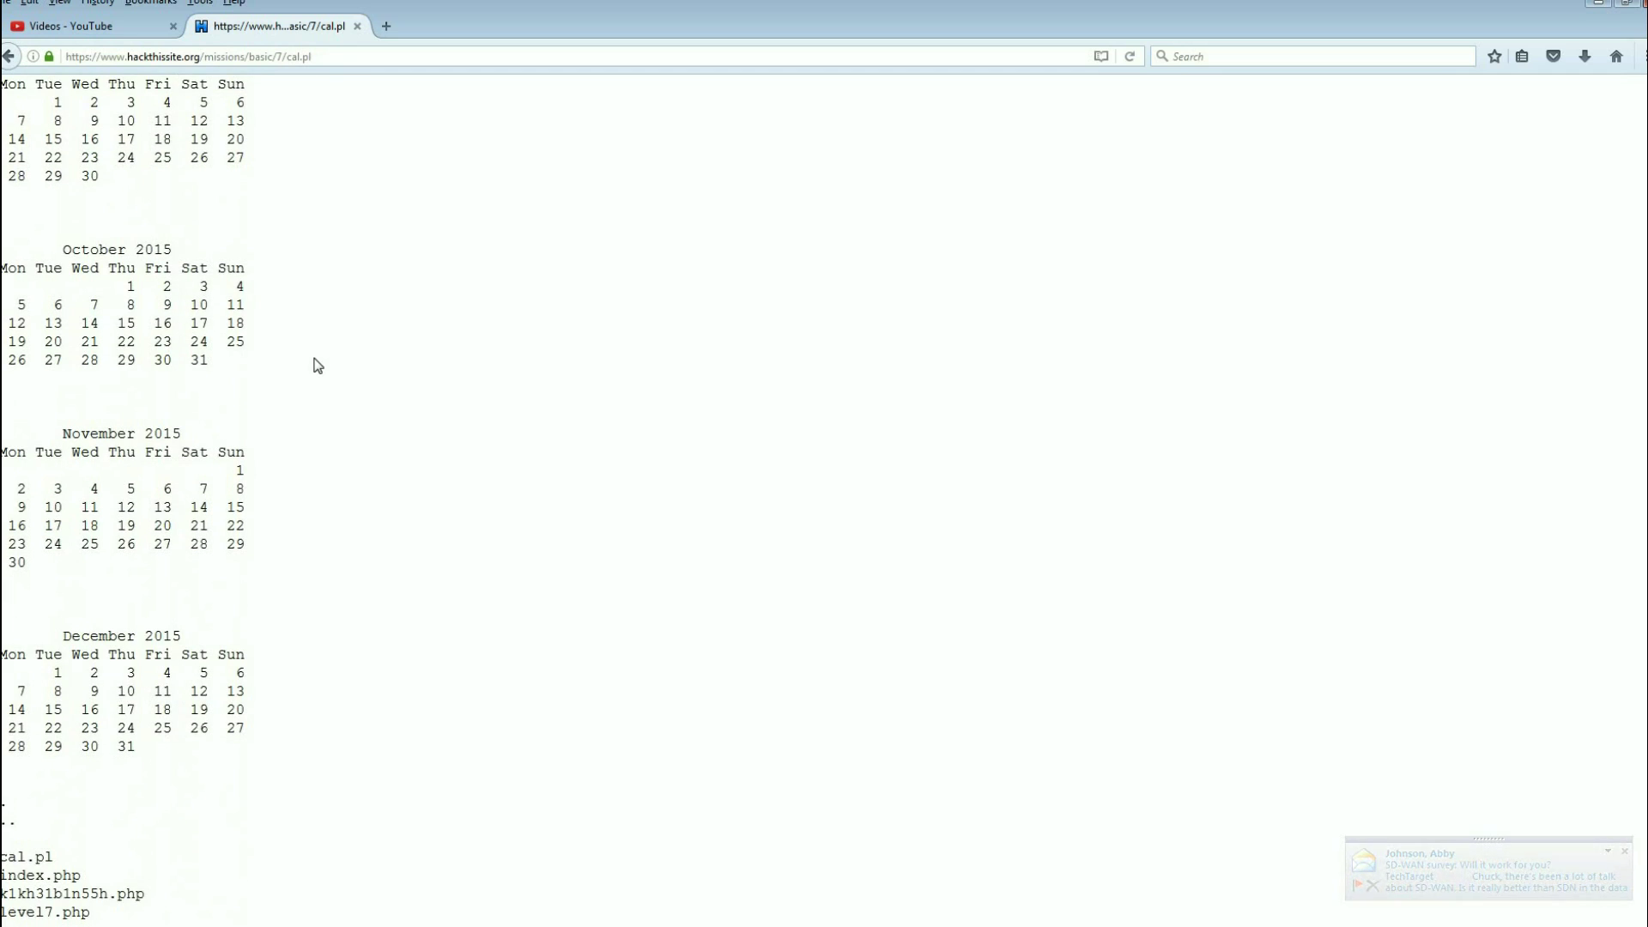
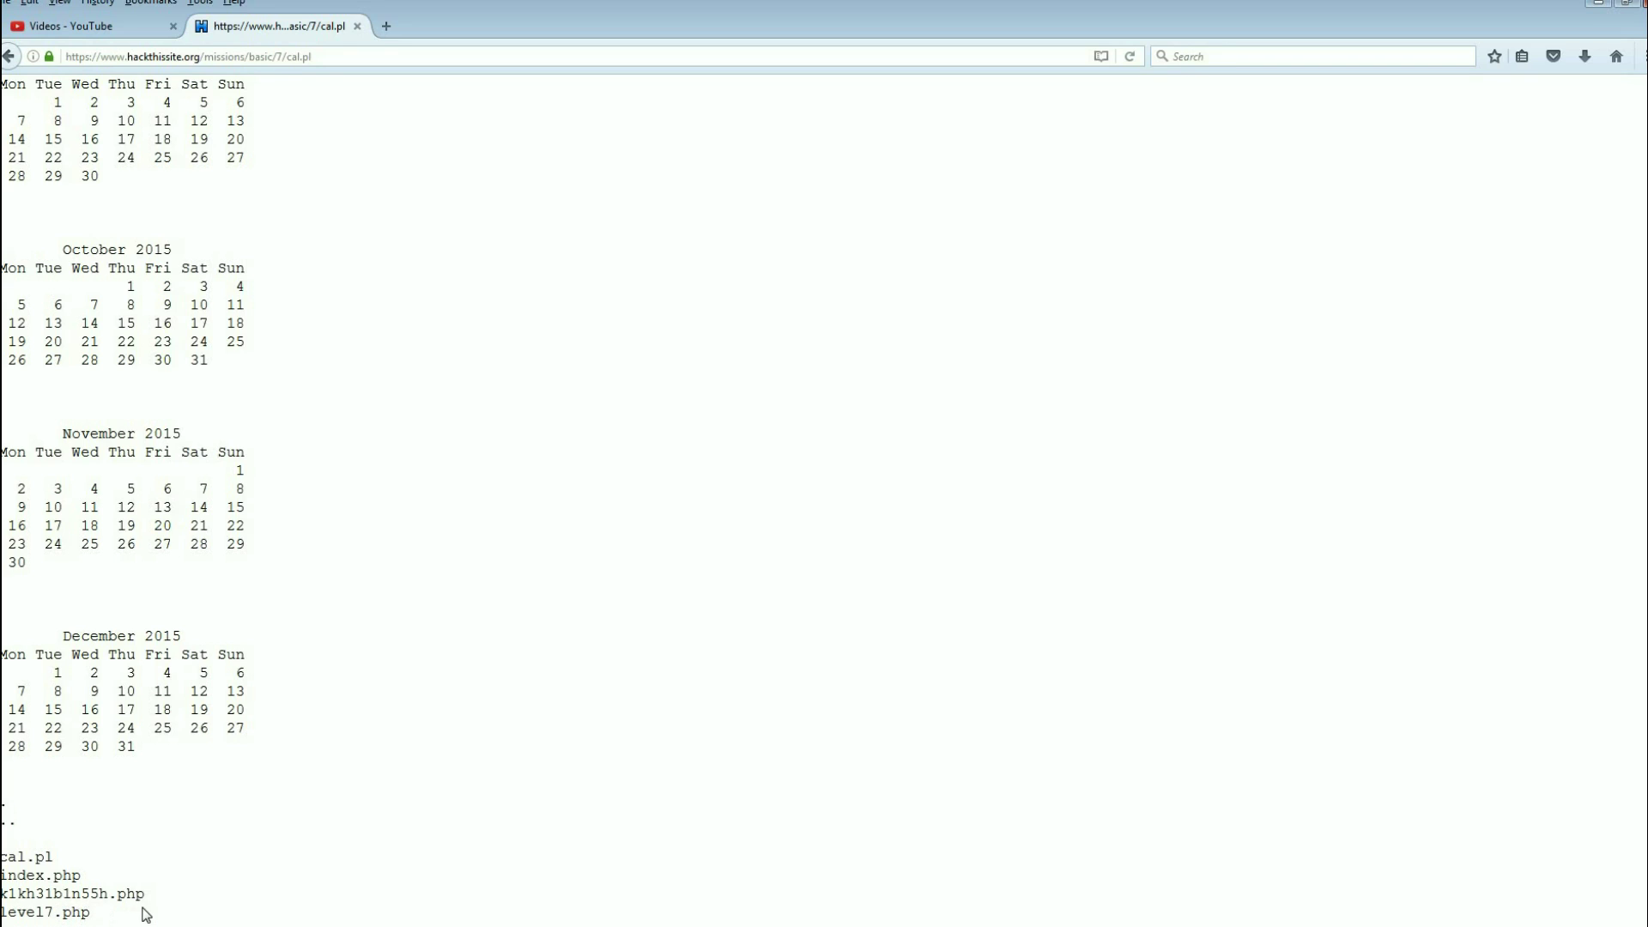
Select the hidden file name k1kh31b1n55h.php in the cal.pl listing and copy it.
left_click_drag(144, 894, 1, 894)
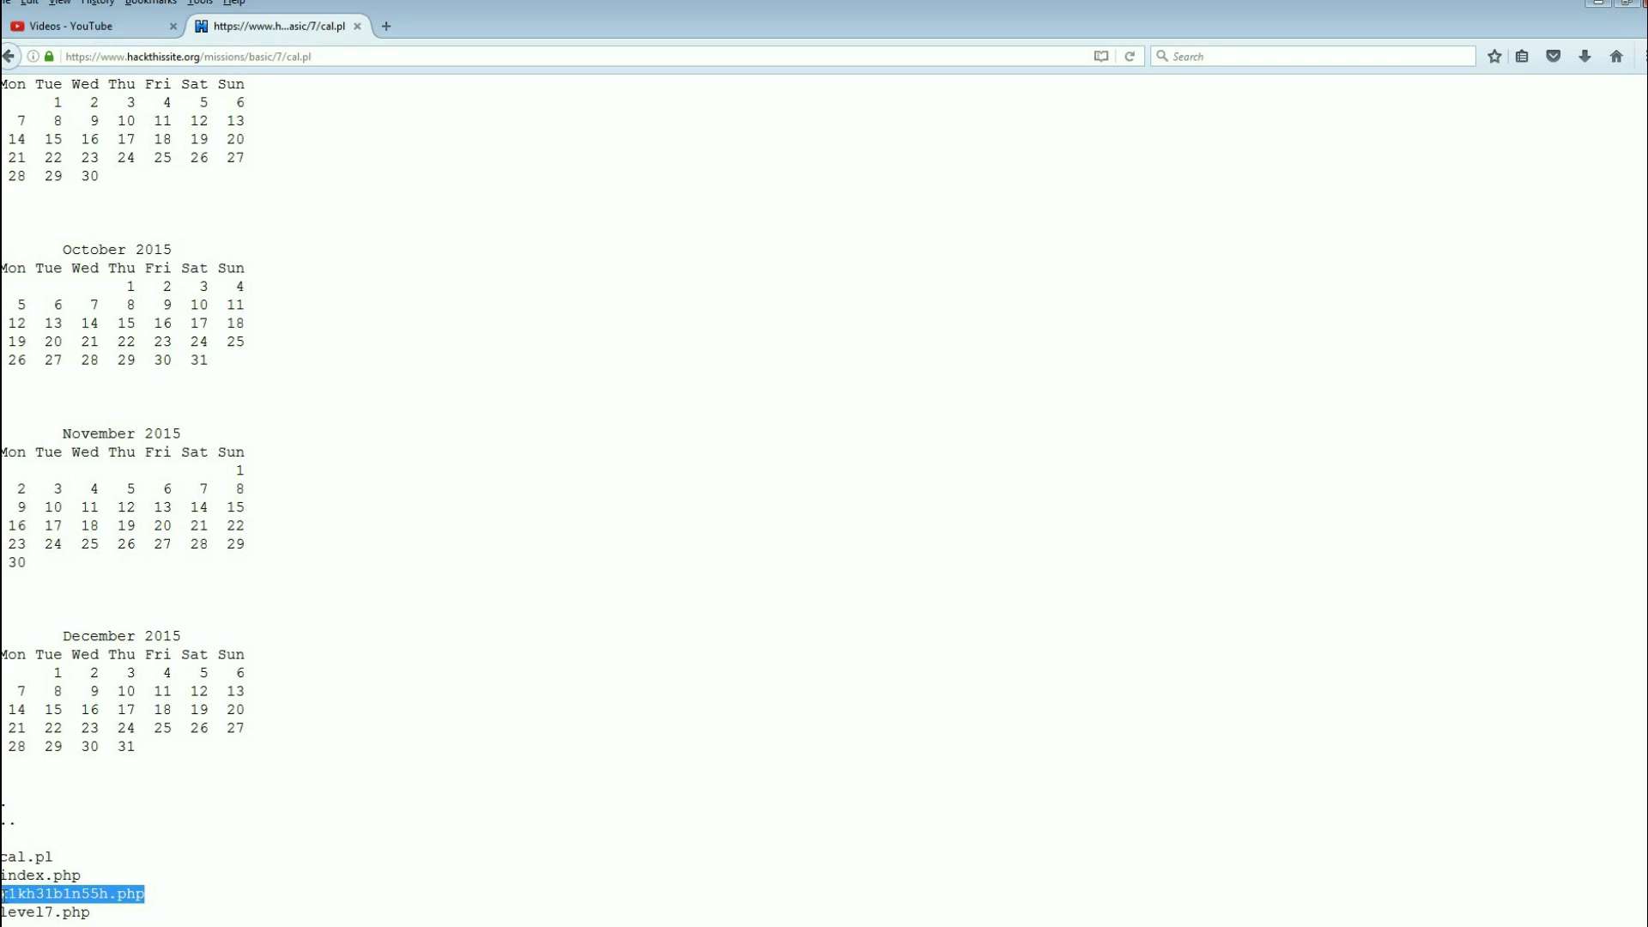
right_click(39, 893)
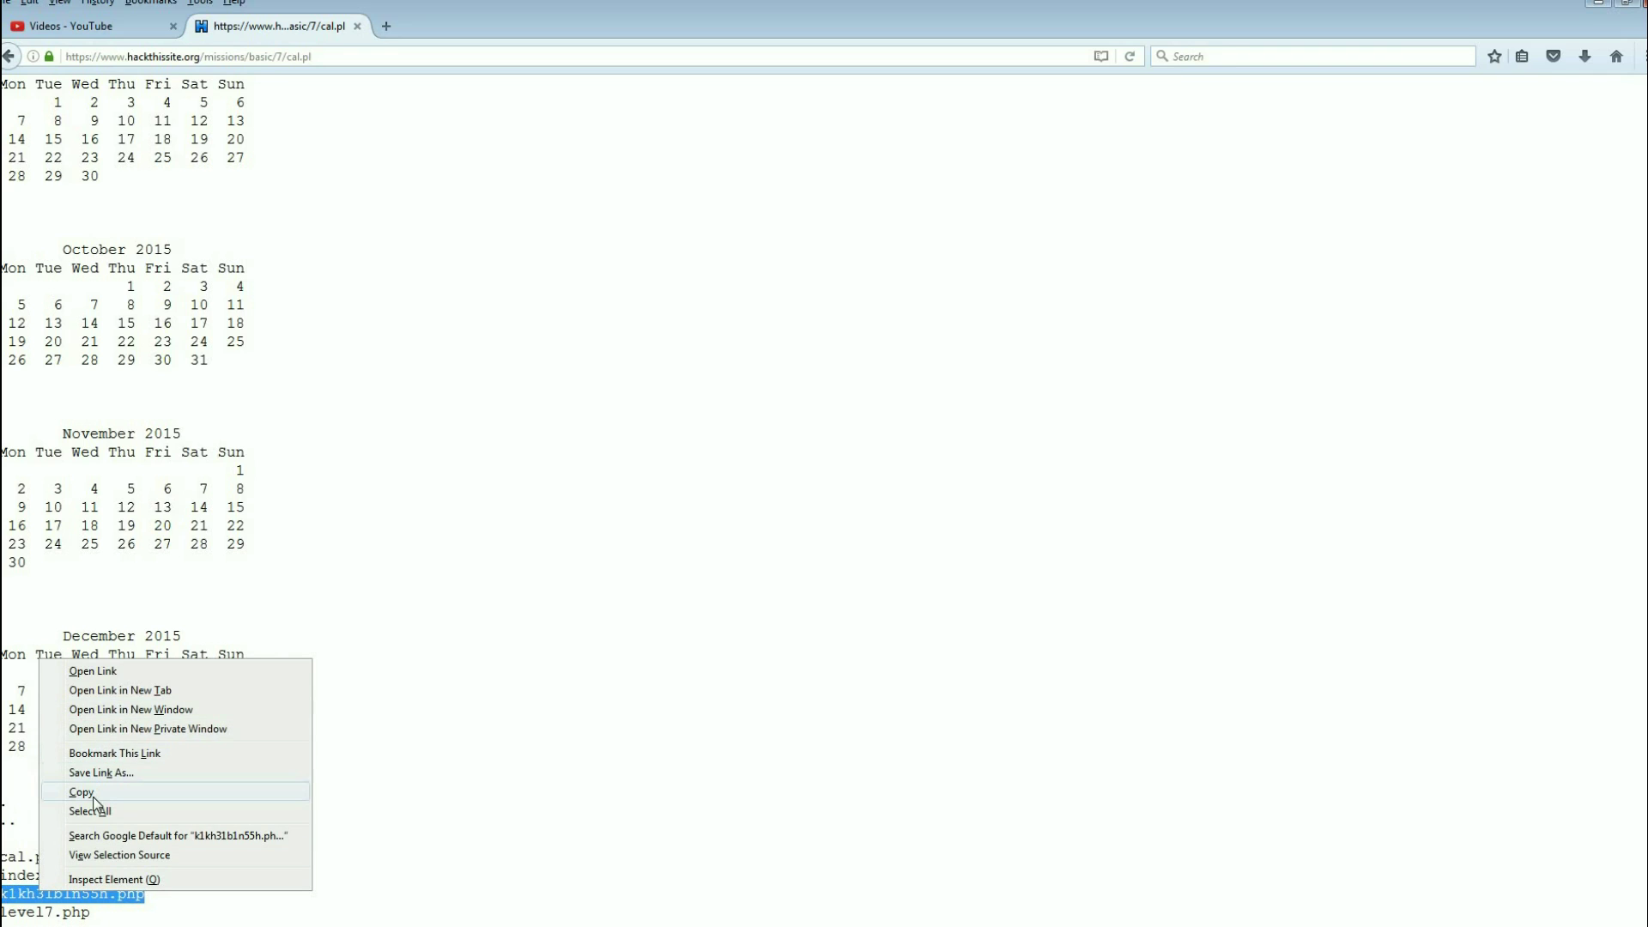
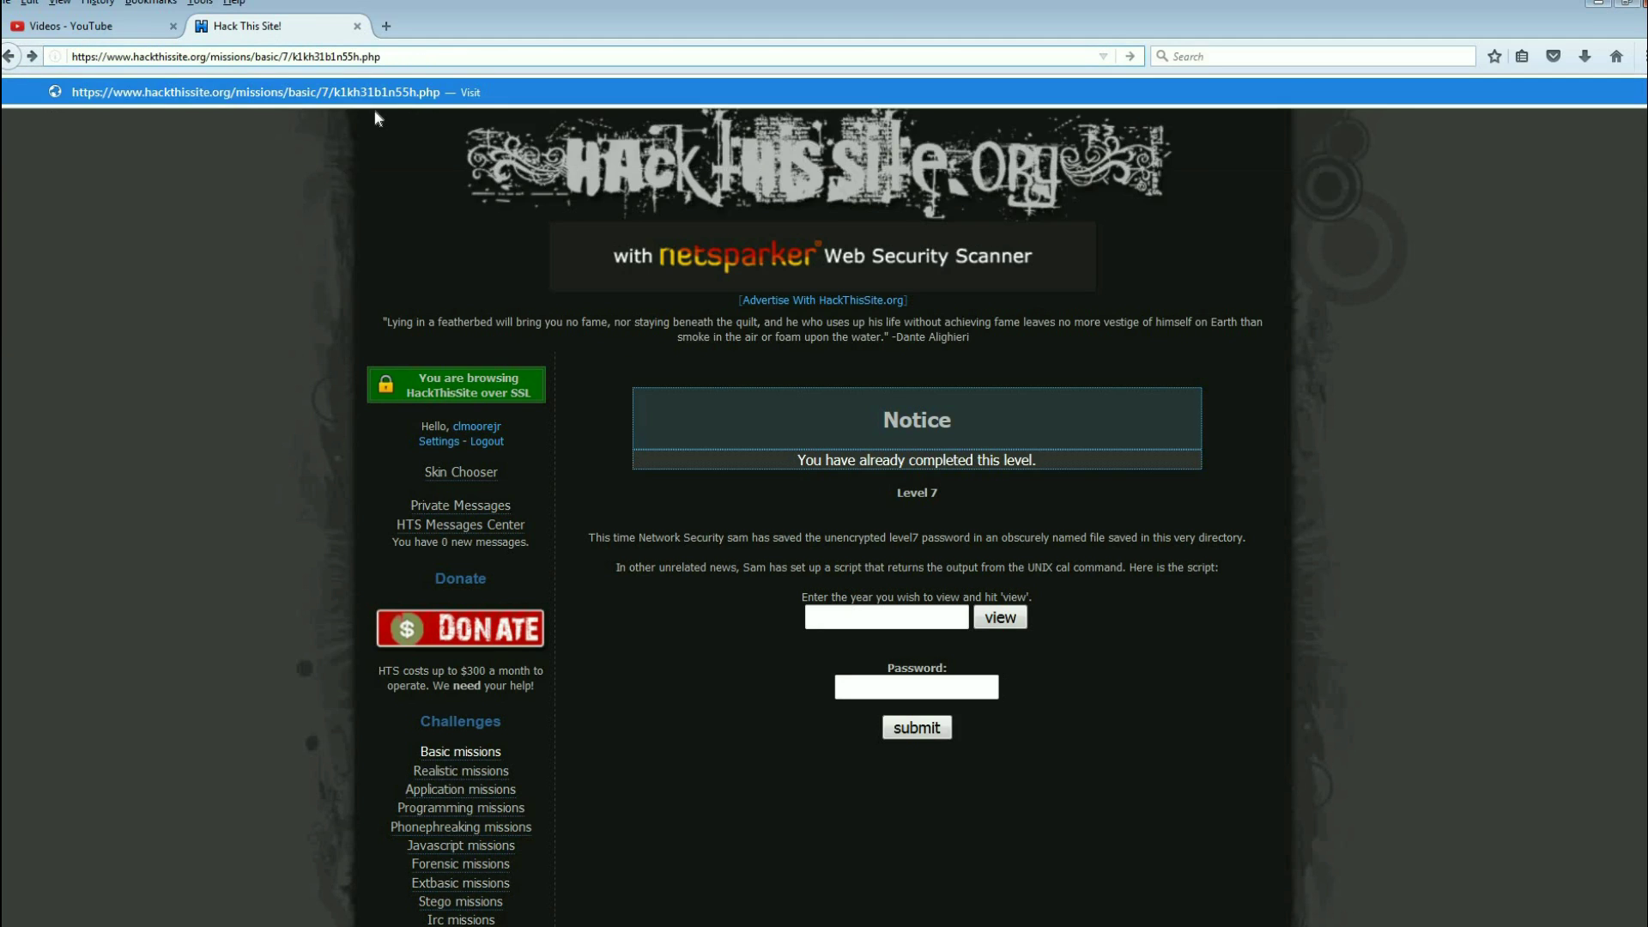
Load the hidden file k1kh31b1n55h.php from the level 7 directory to reveal the password.
key("Return")
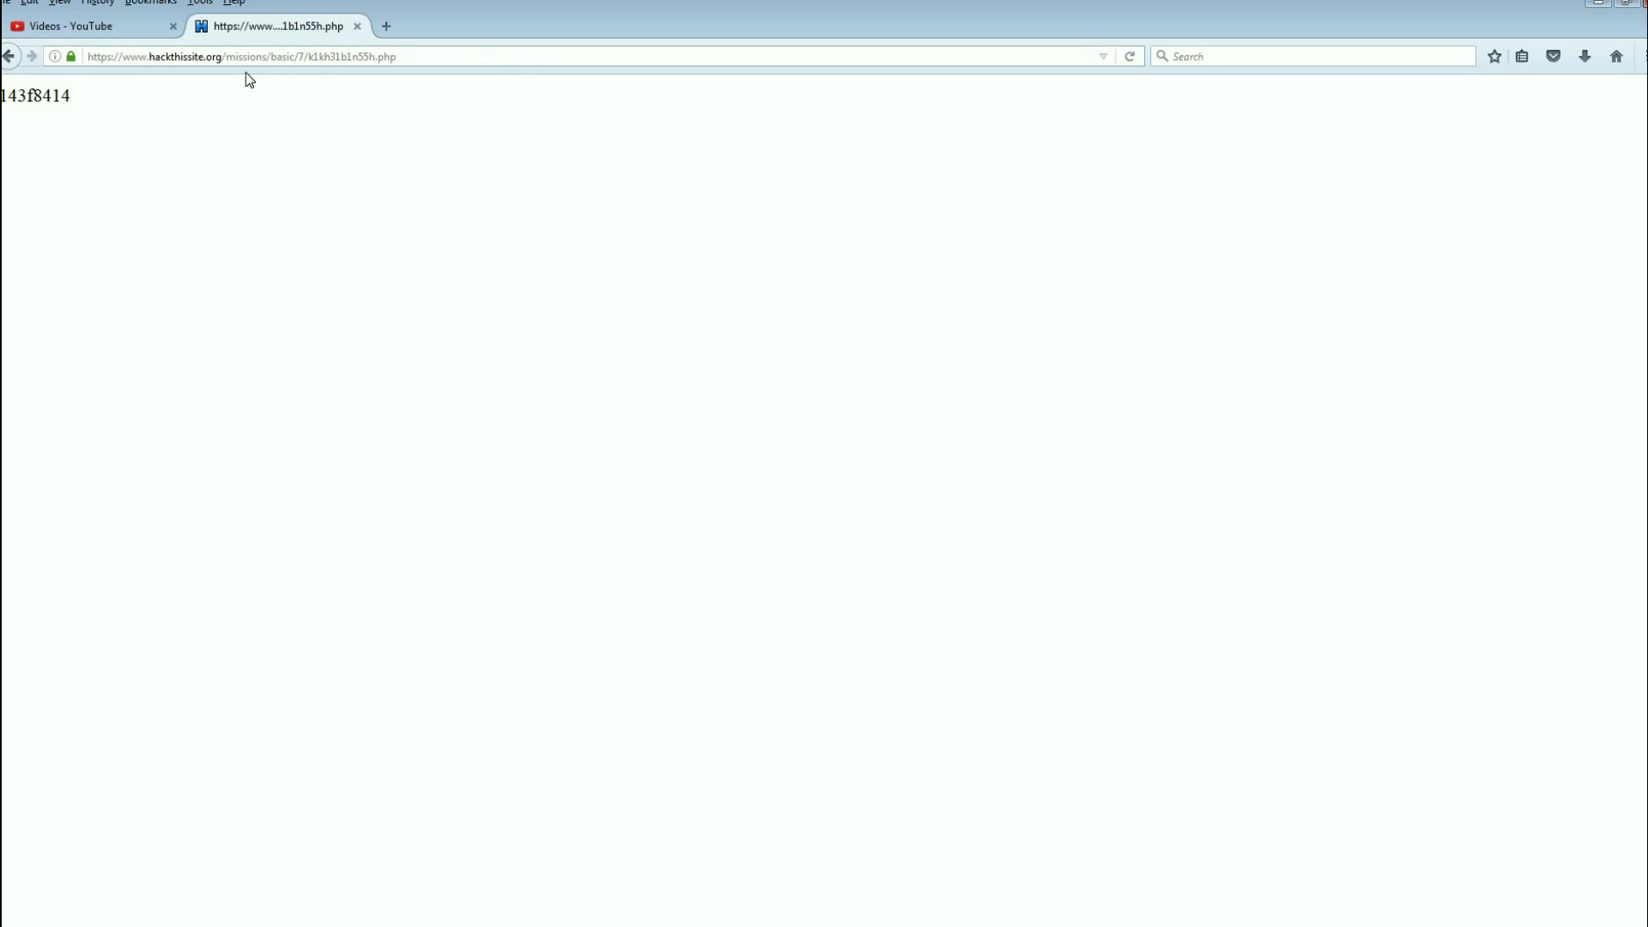
Copy the password text from k1kh31b1n55h.php and go back to the Level 7 page.
left_click_drag(73, 96, 1, 97)
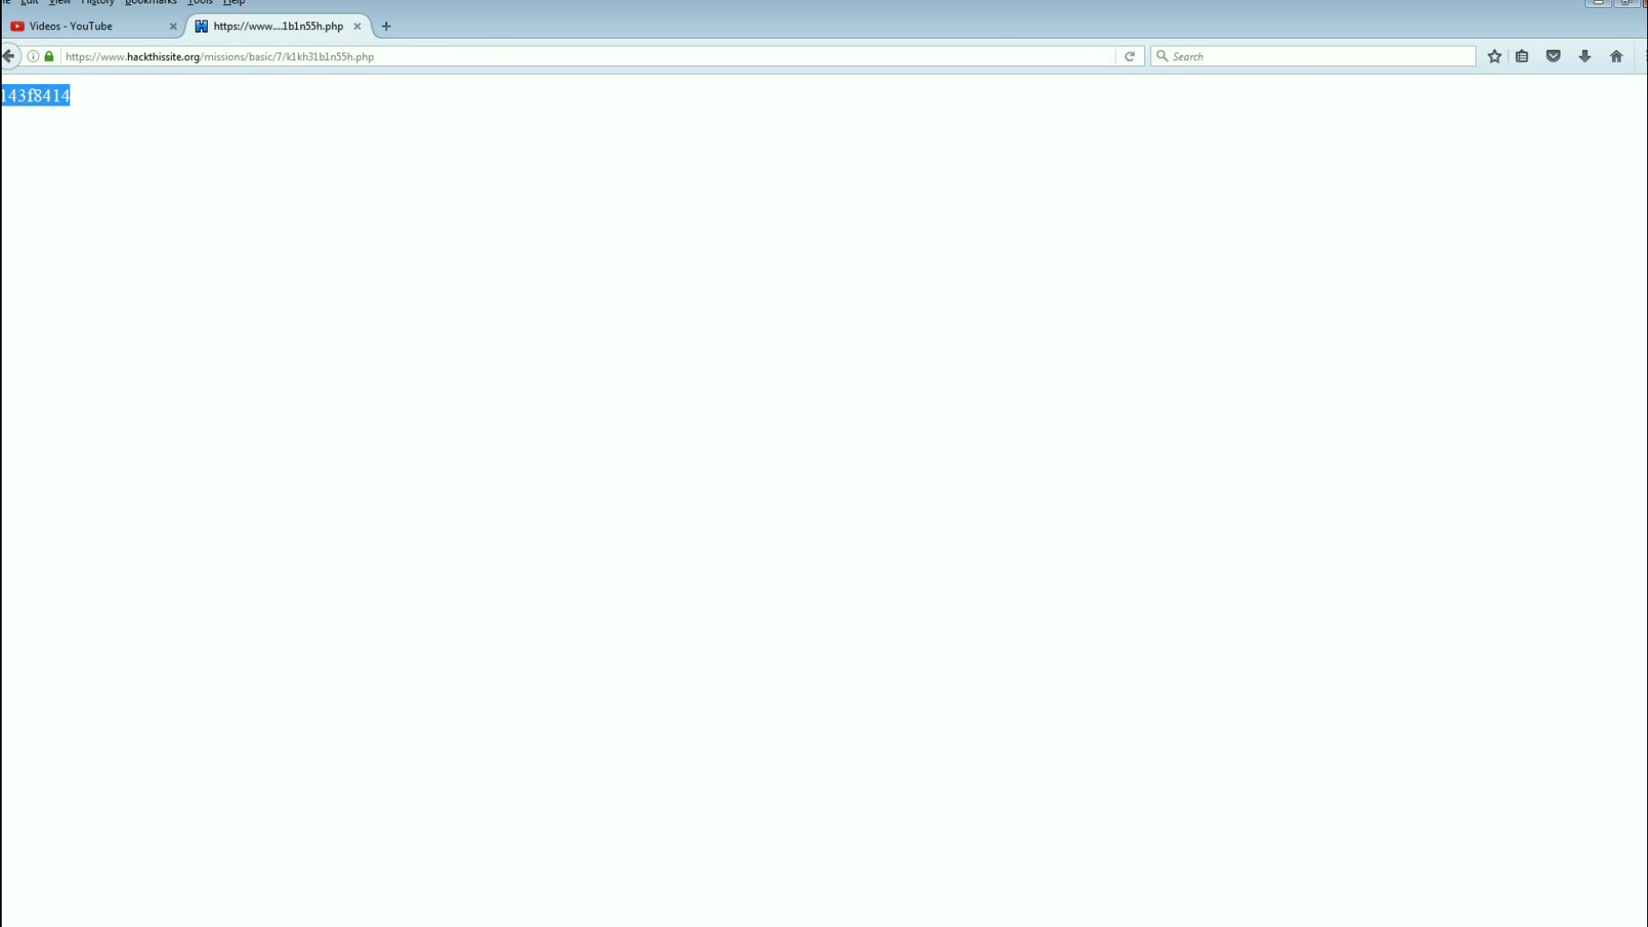
right_click(32, 97)
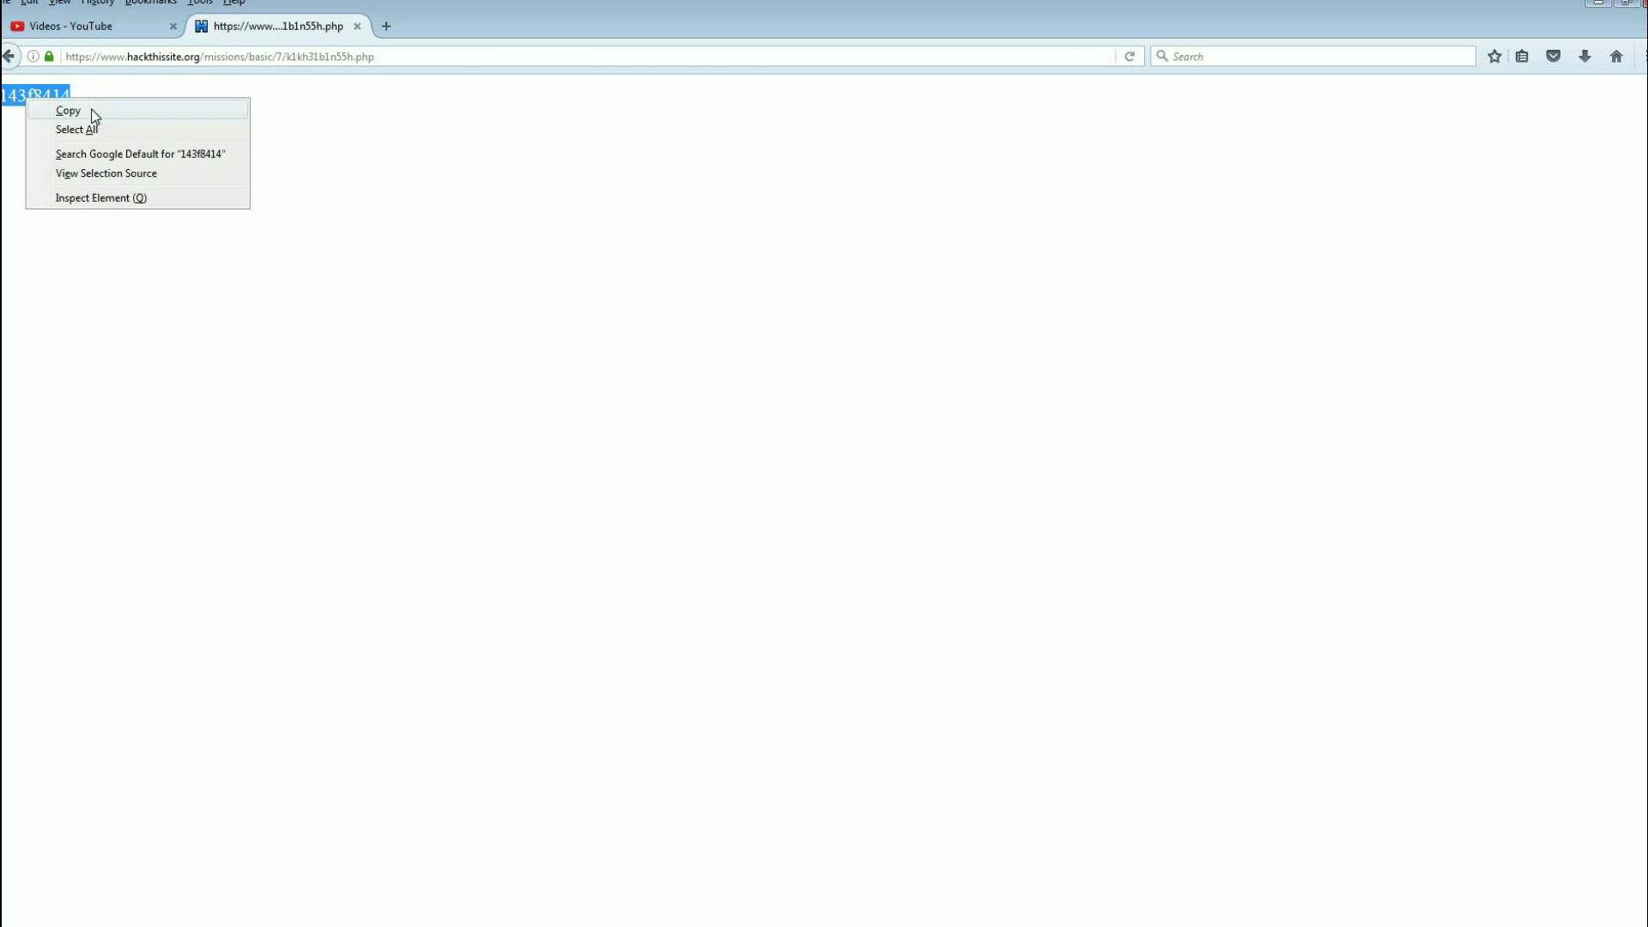
left_click(94, 116)
left_click(7, 57)
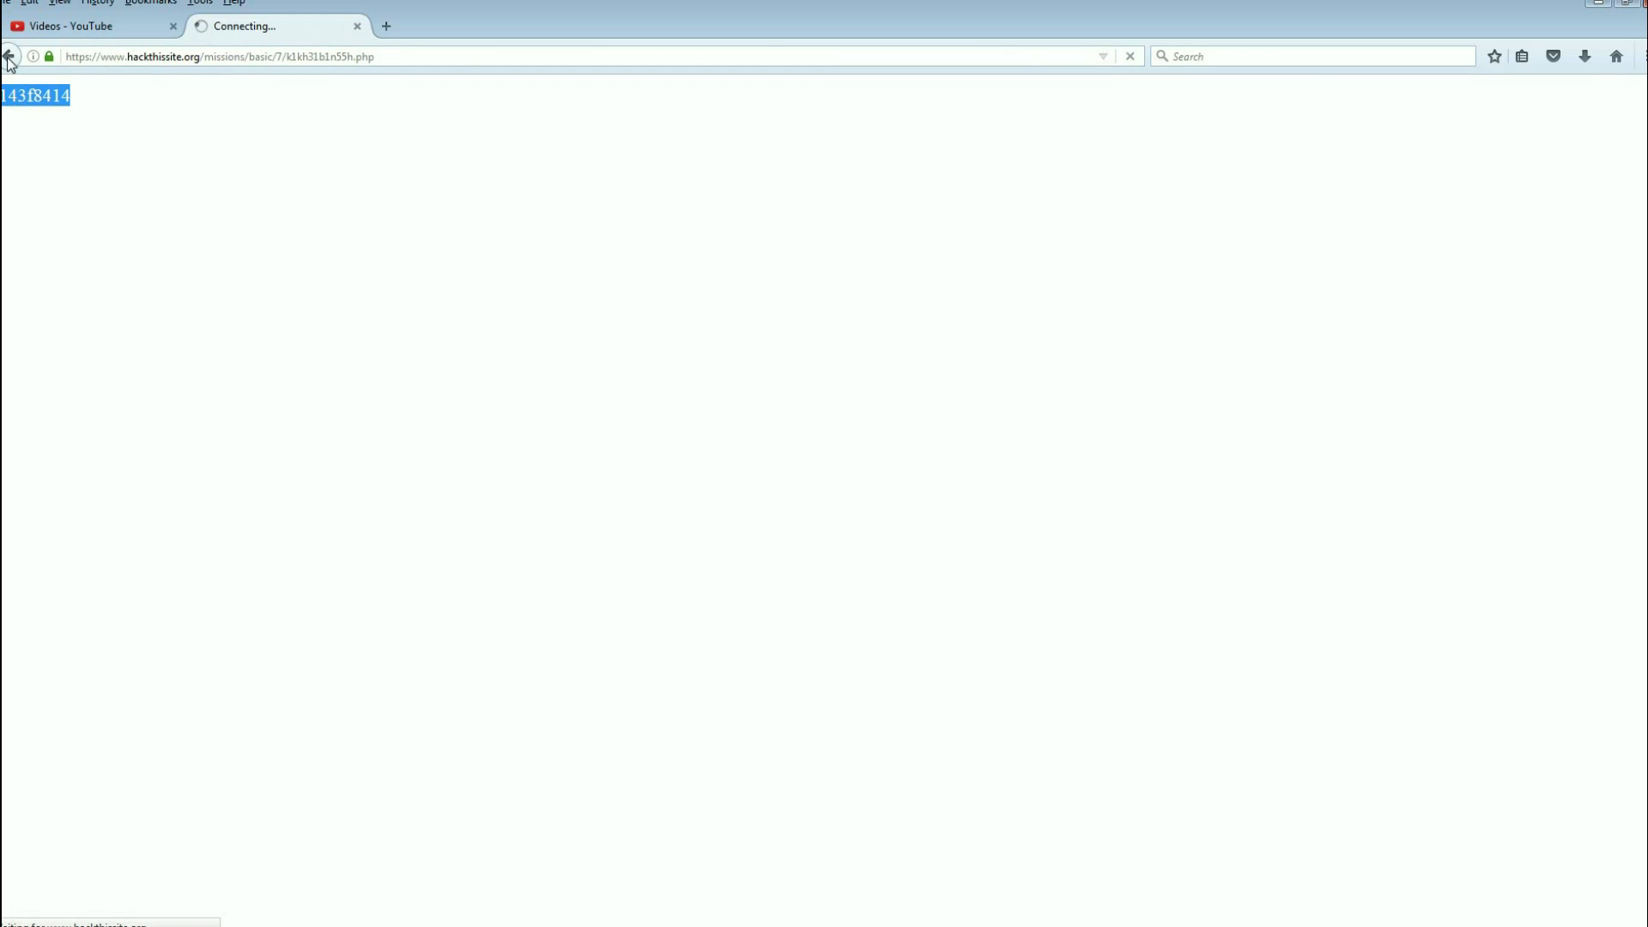
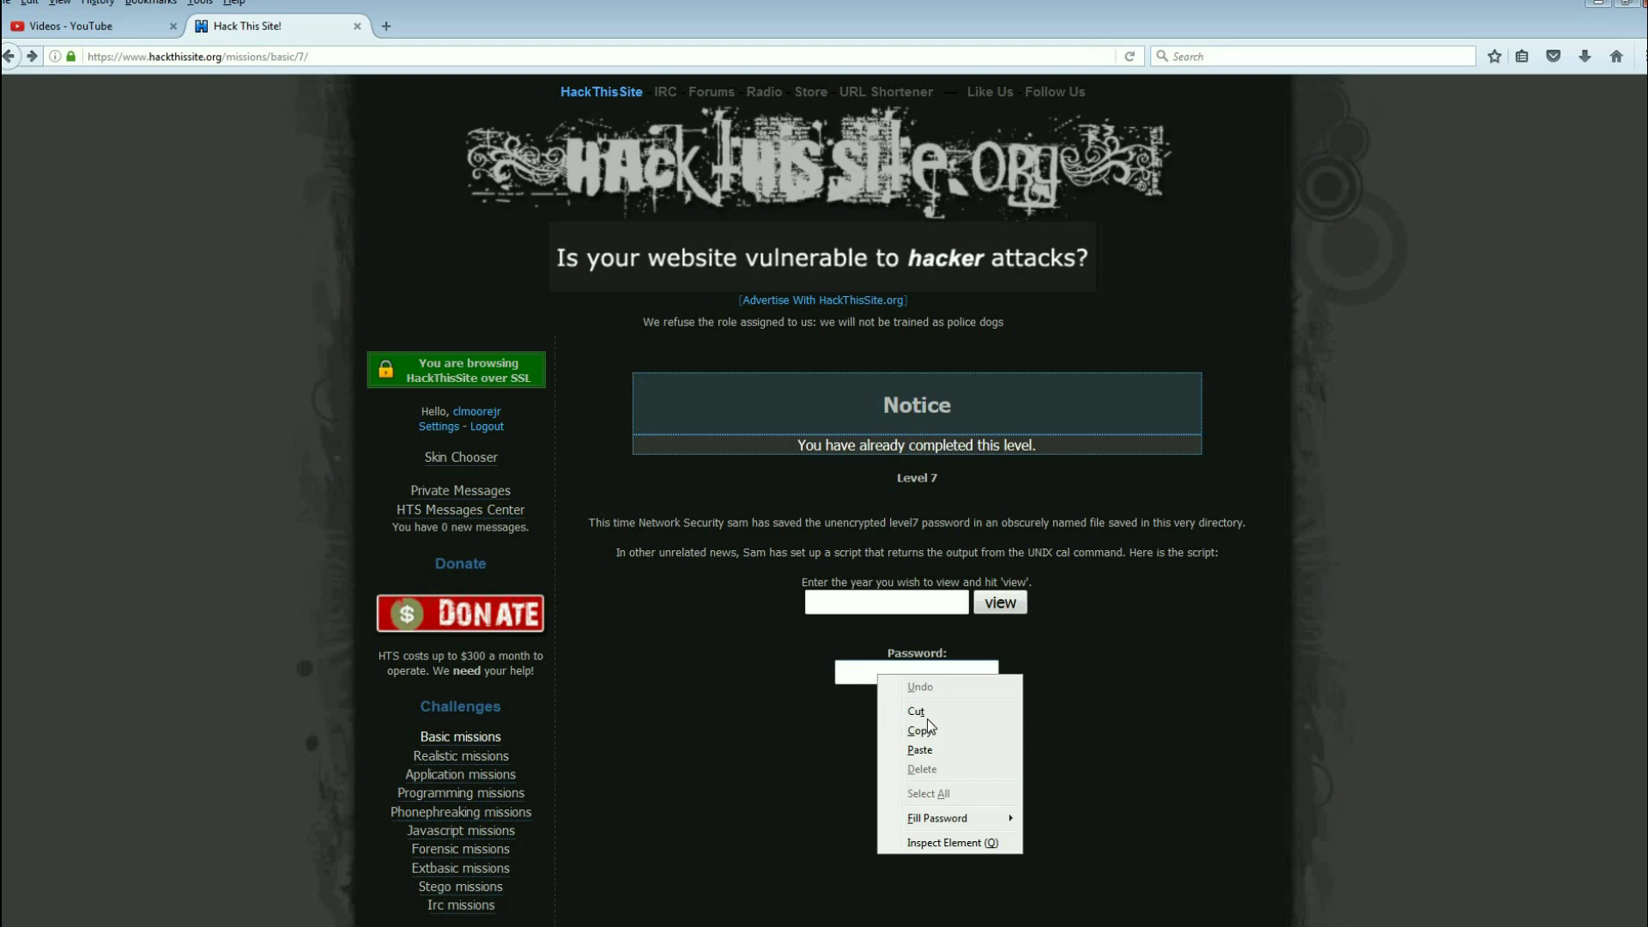
Paste the copied password into the Level 7 Password field and submit it.
left_click(928, 745)
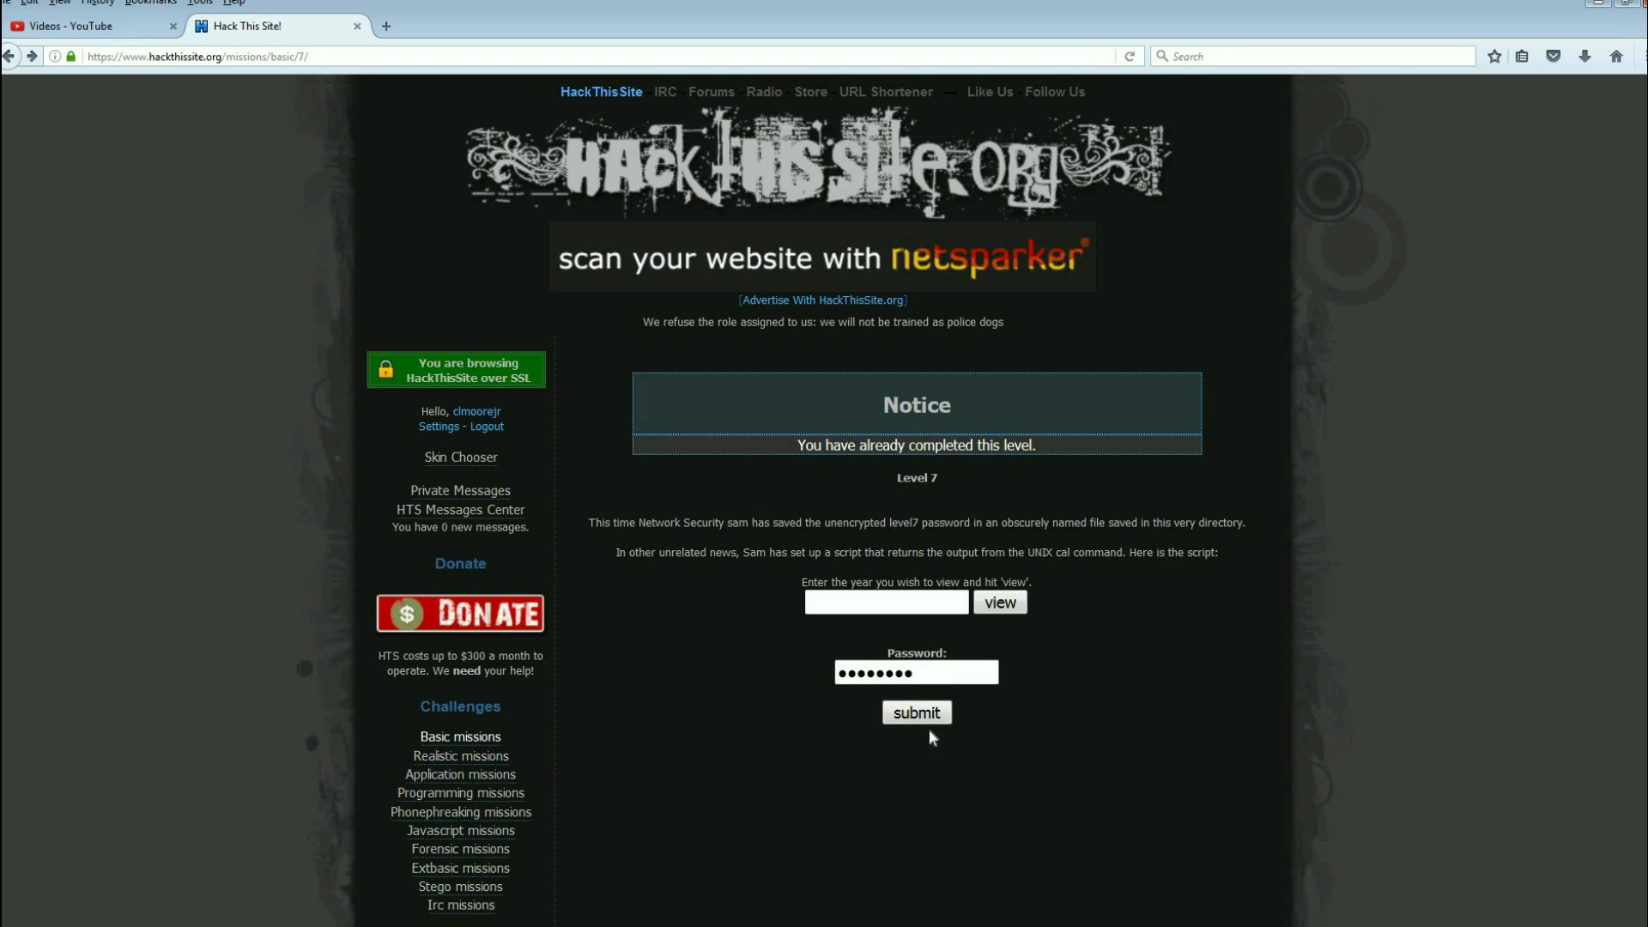
left_click(917, 712)
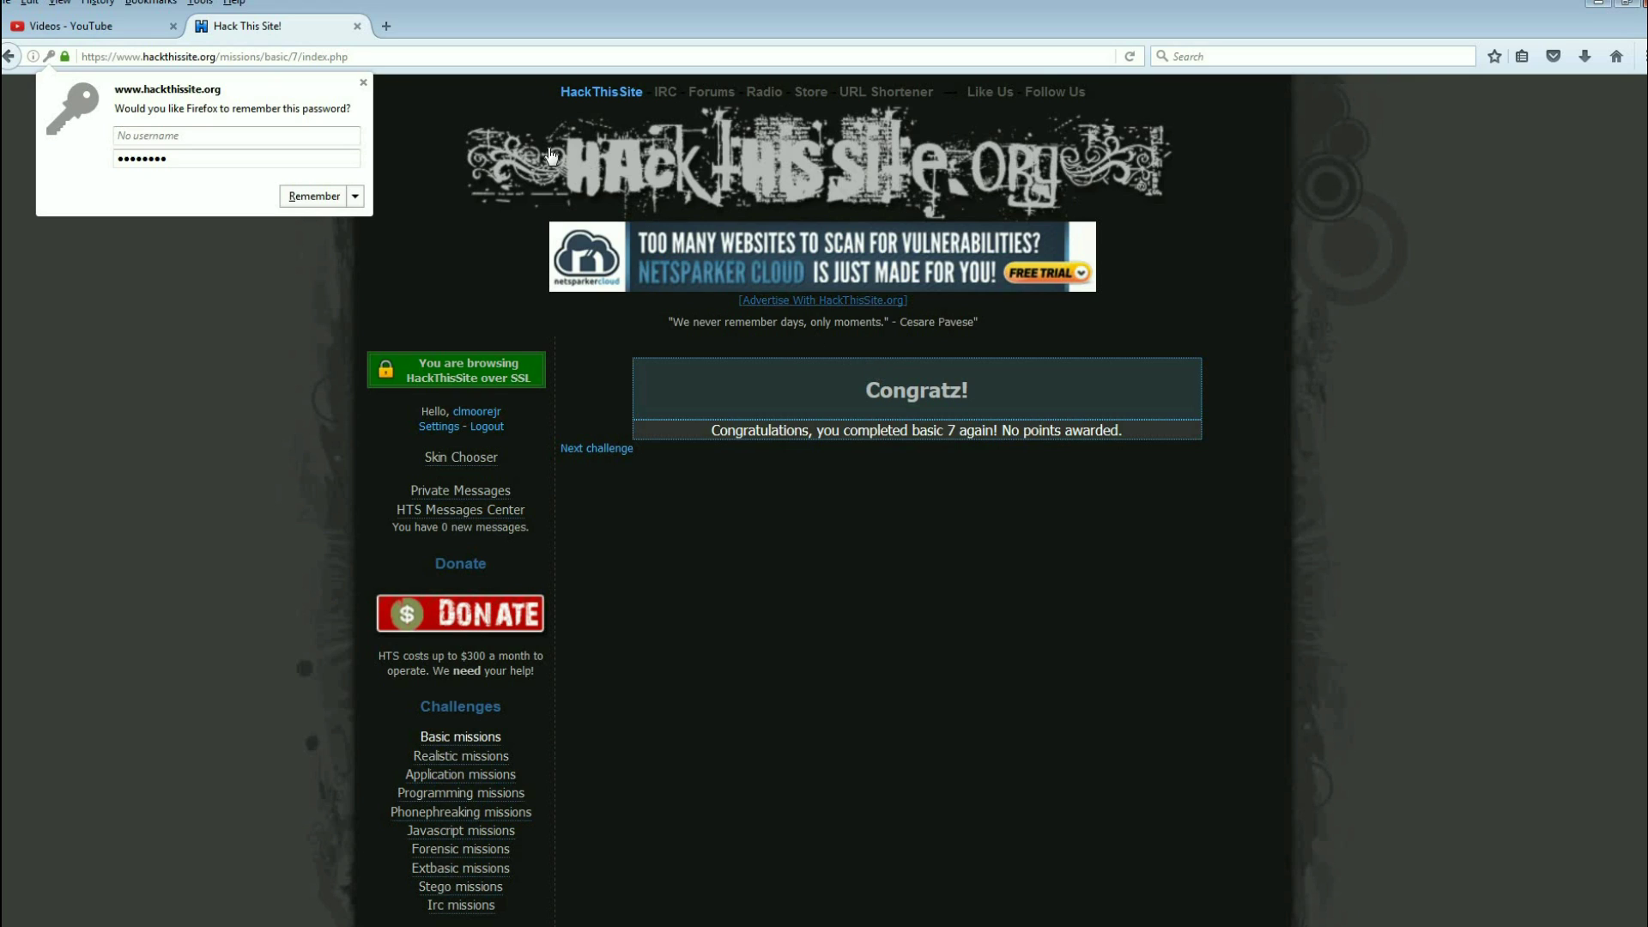
Dismiss the remember-password popup and reload the /missions/basic/ page until the Basic missions list appears.
left_click(365, 83)
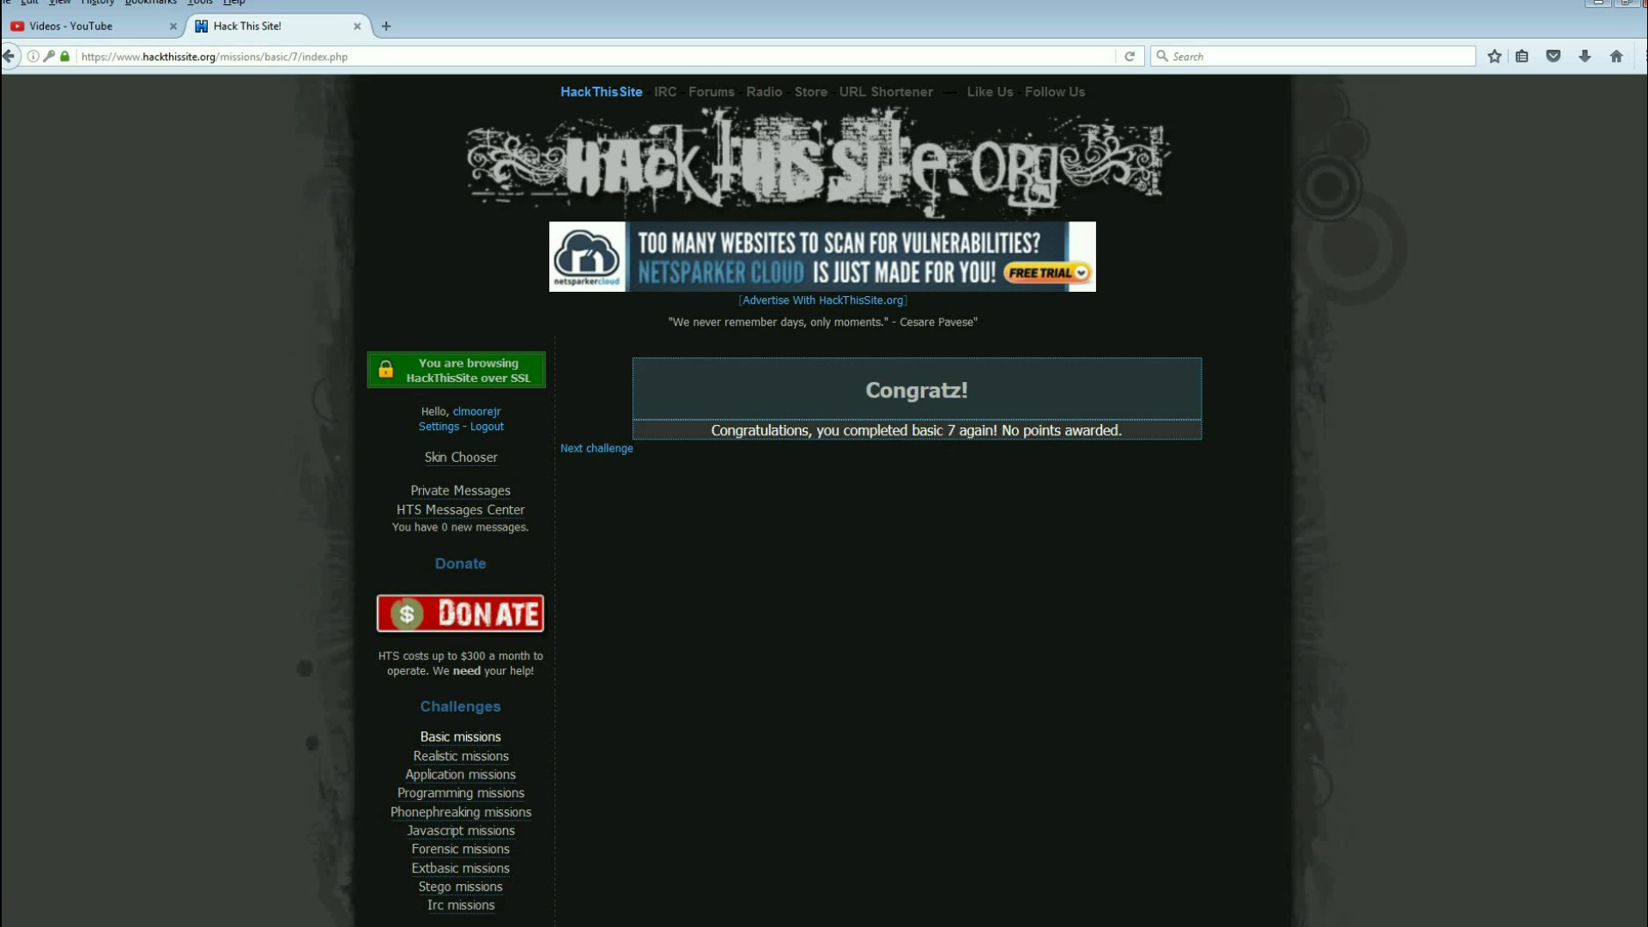
left_click(480, 743)
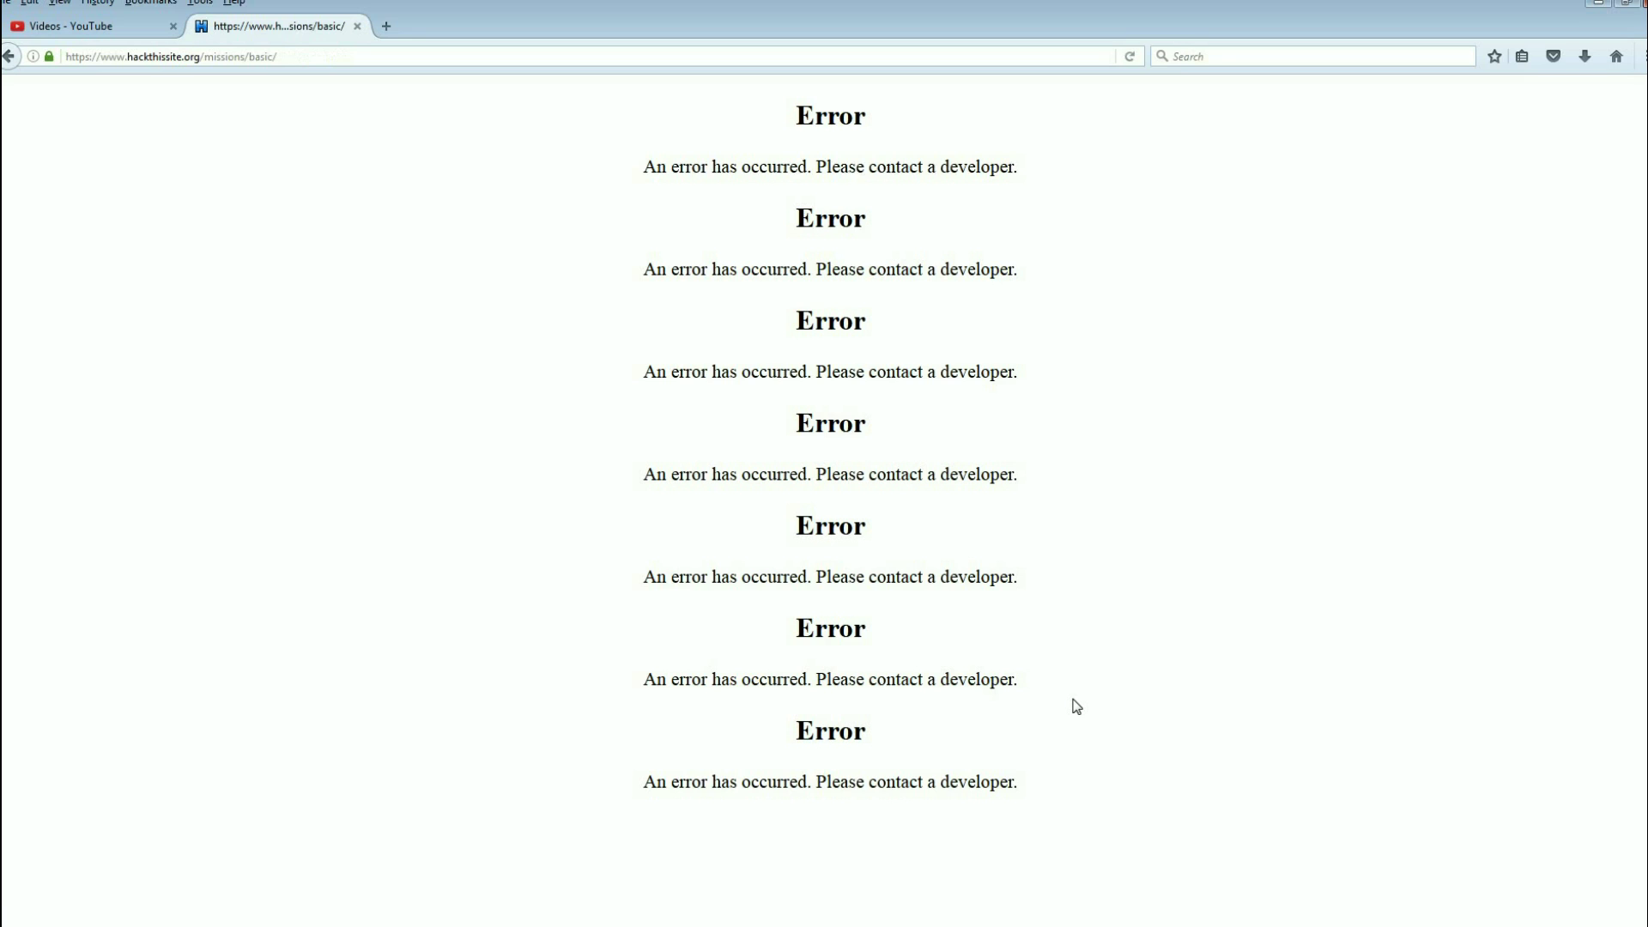
left_click(8, 57)
left_click(9, 56)
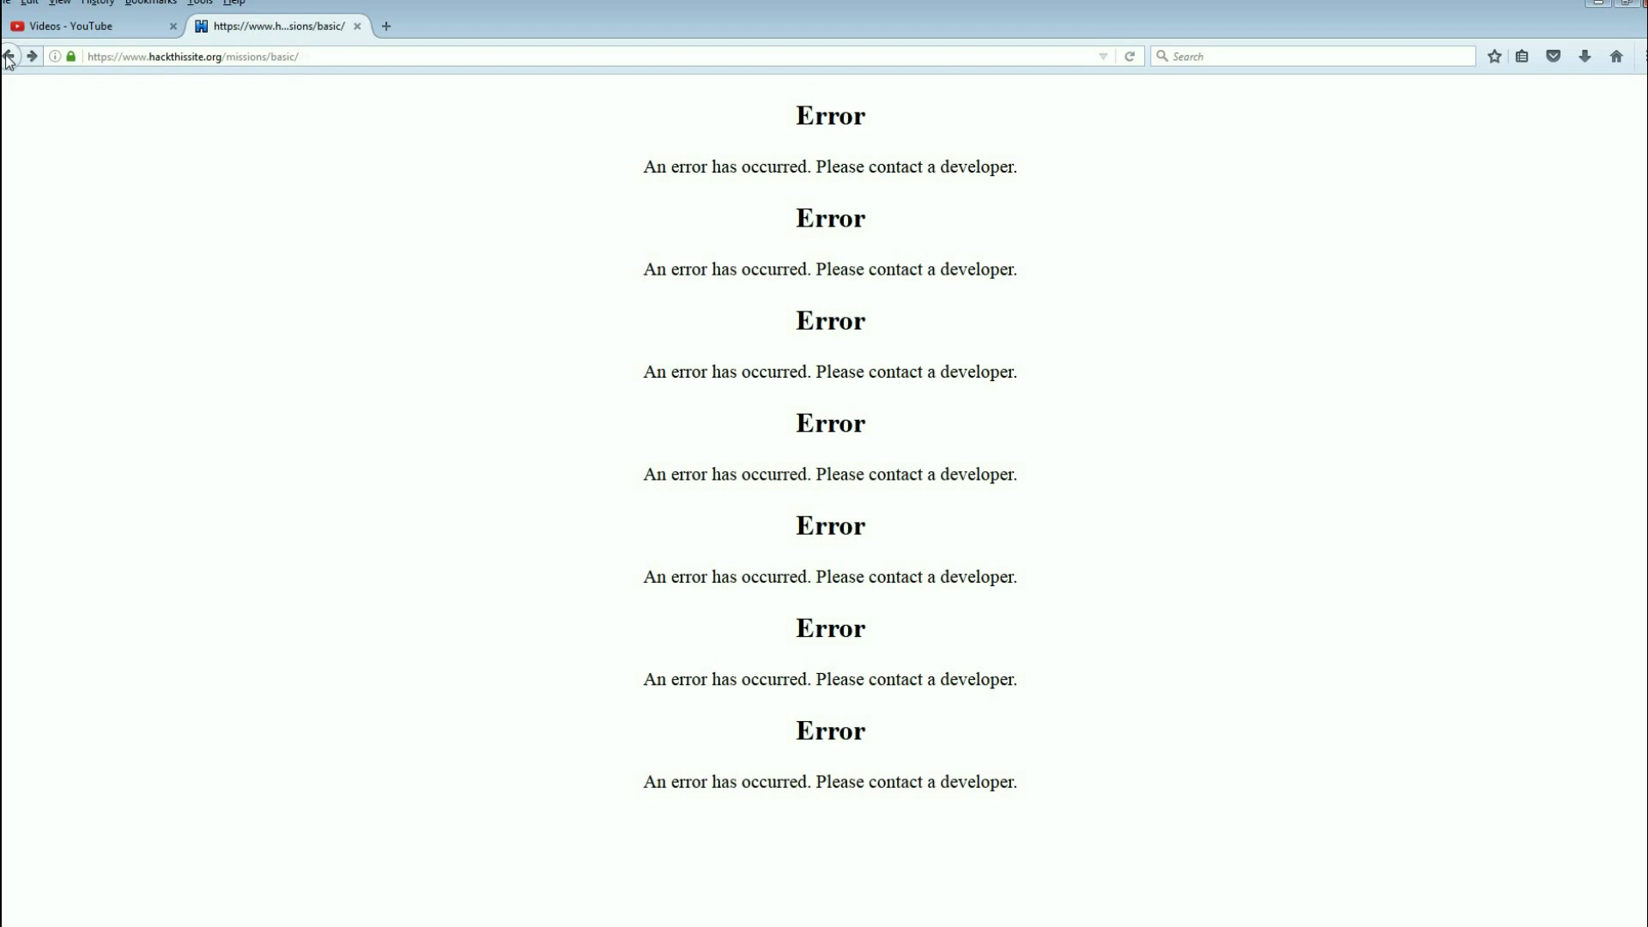
left_click(8, 57)
left_click(9, 57)
left_click(229, 54)
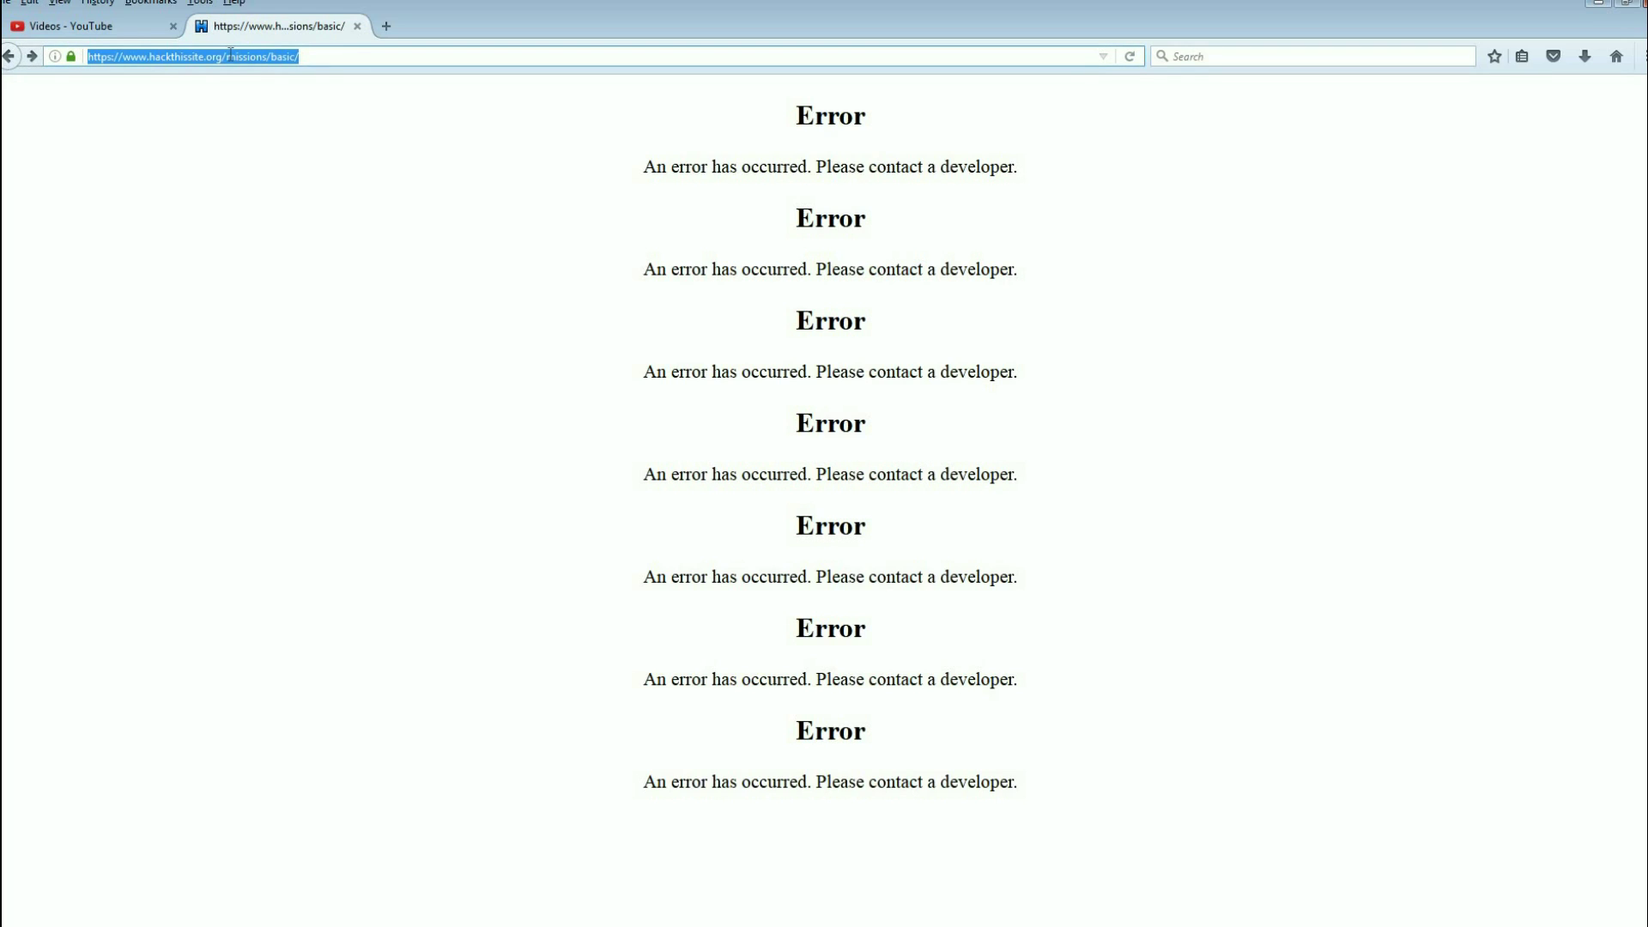
mouse_move(229, 54)
left_mouse_down()
mouse_move(360, 56)
mouse_move(213, 58)
left_mouse_up()
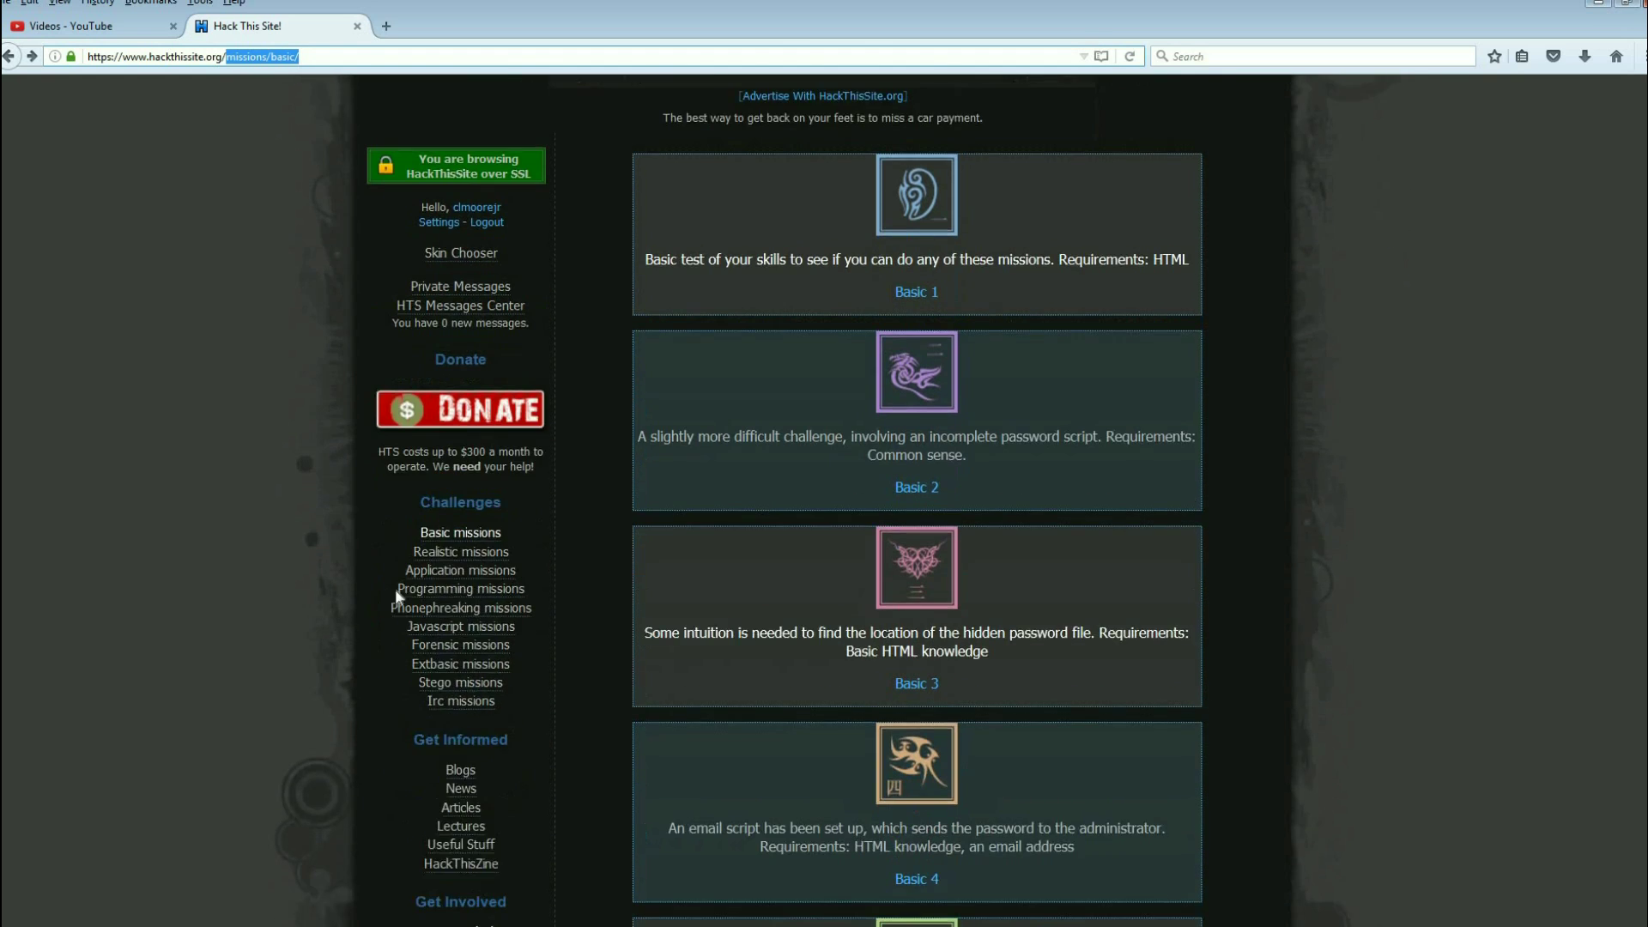
Scroll down to the Basic 8 mission and highlight 'SSI' in its description.
scroll(694, 657, "down", 7)
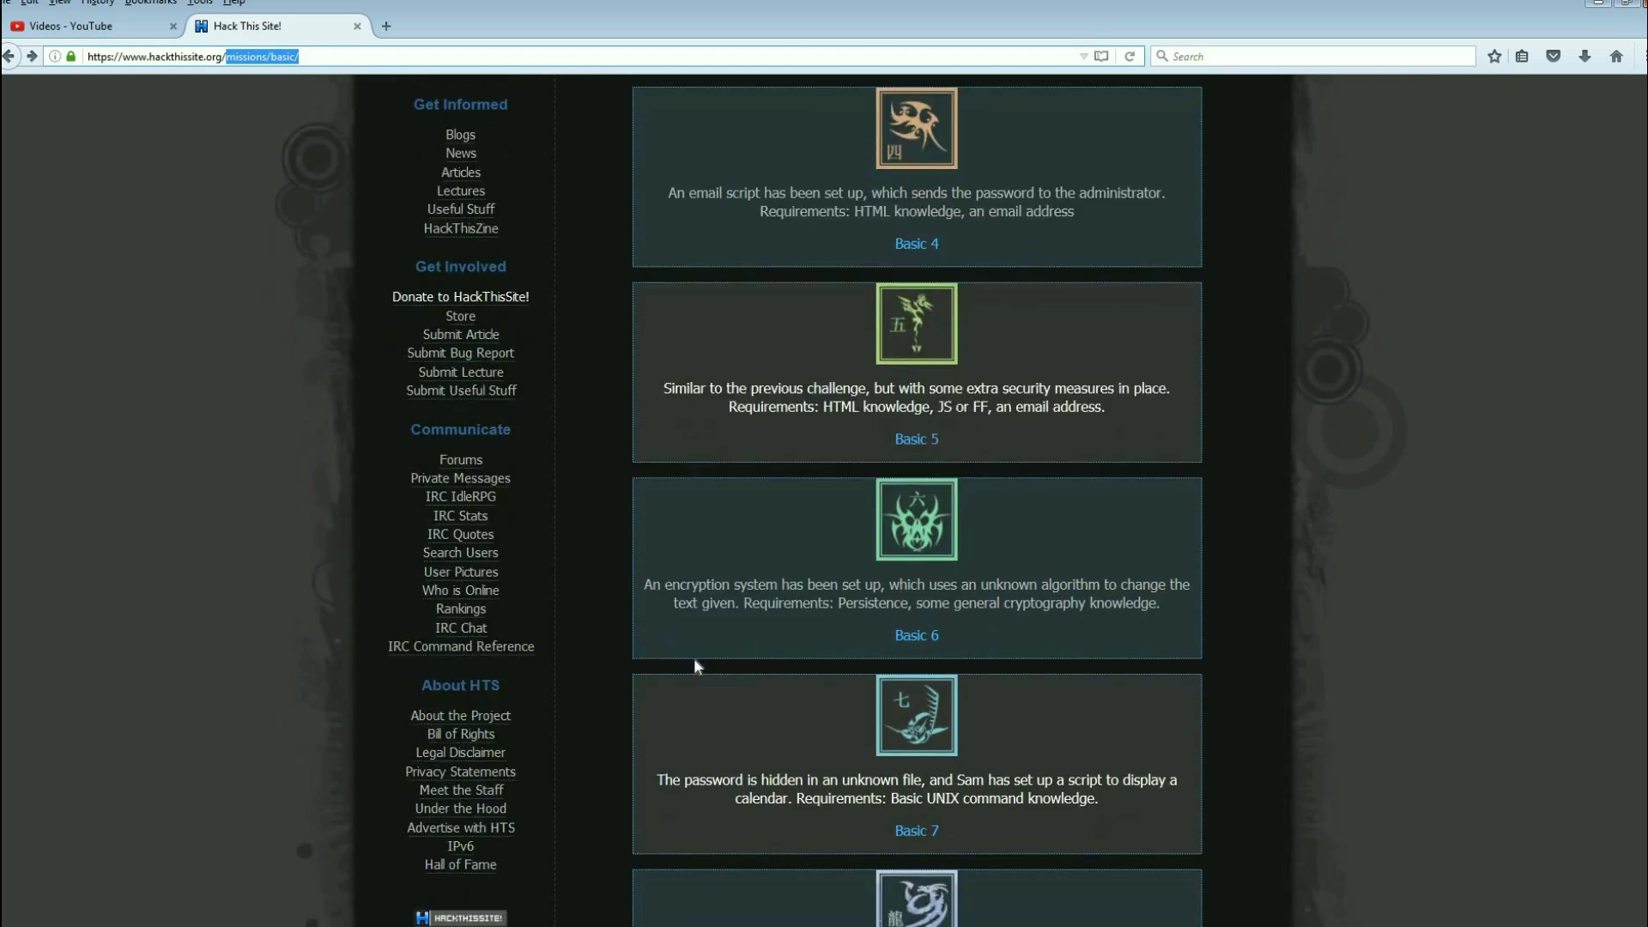
scroll(694, 666, "down", 4)
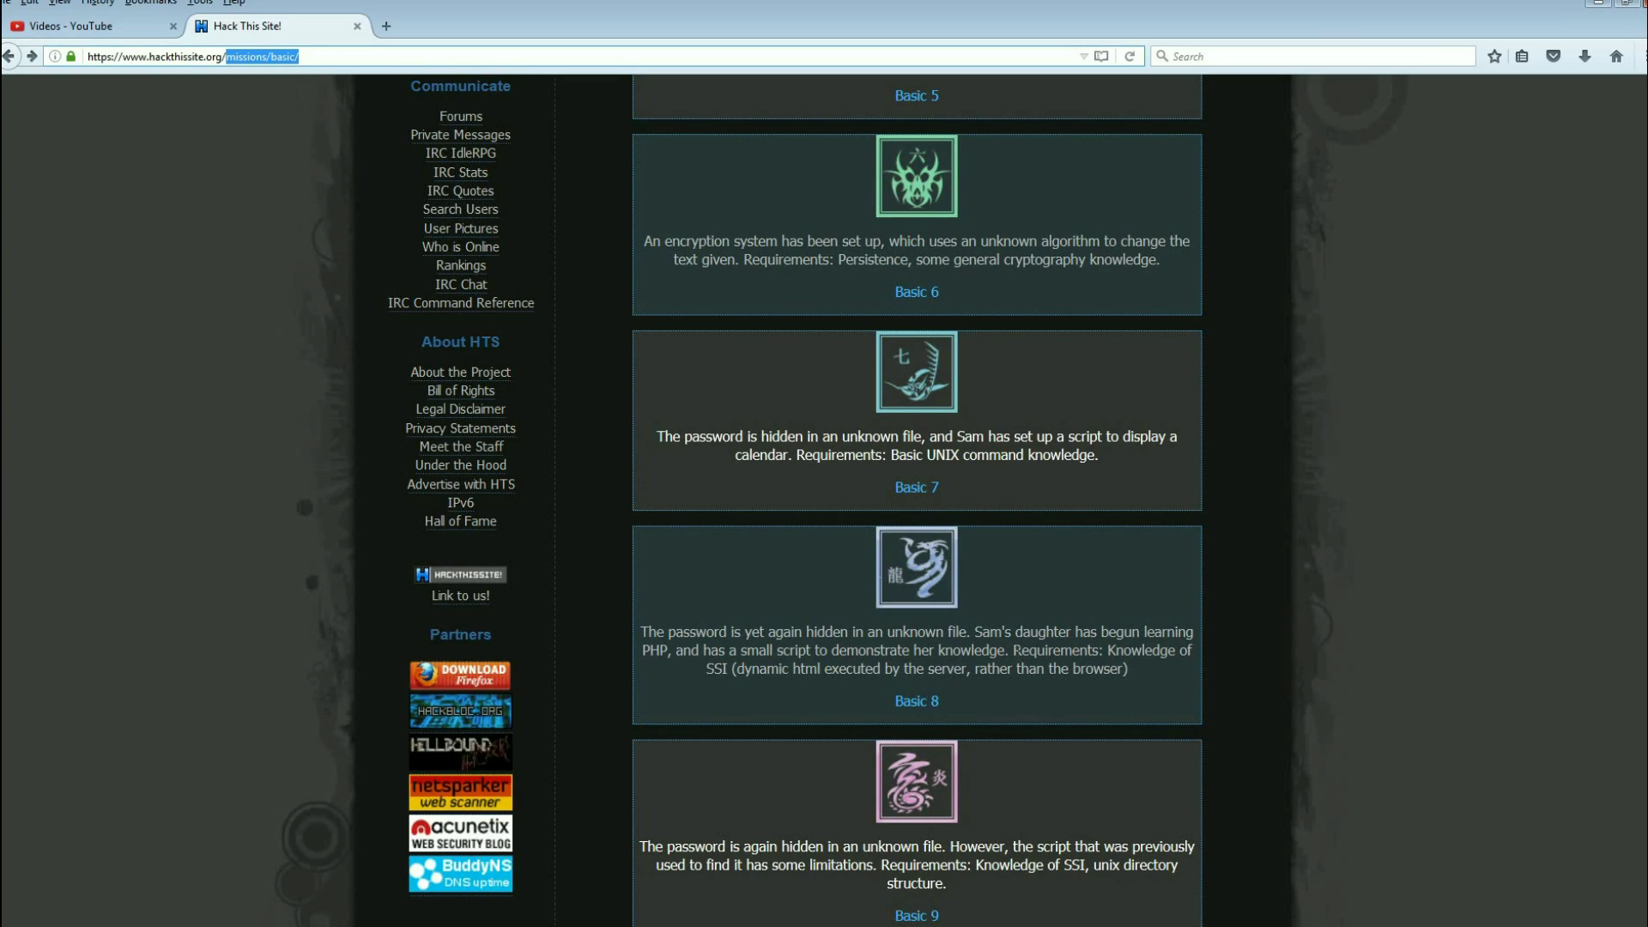
scroll(1037, 472, "down", 3)
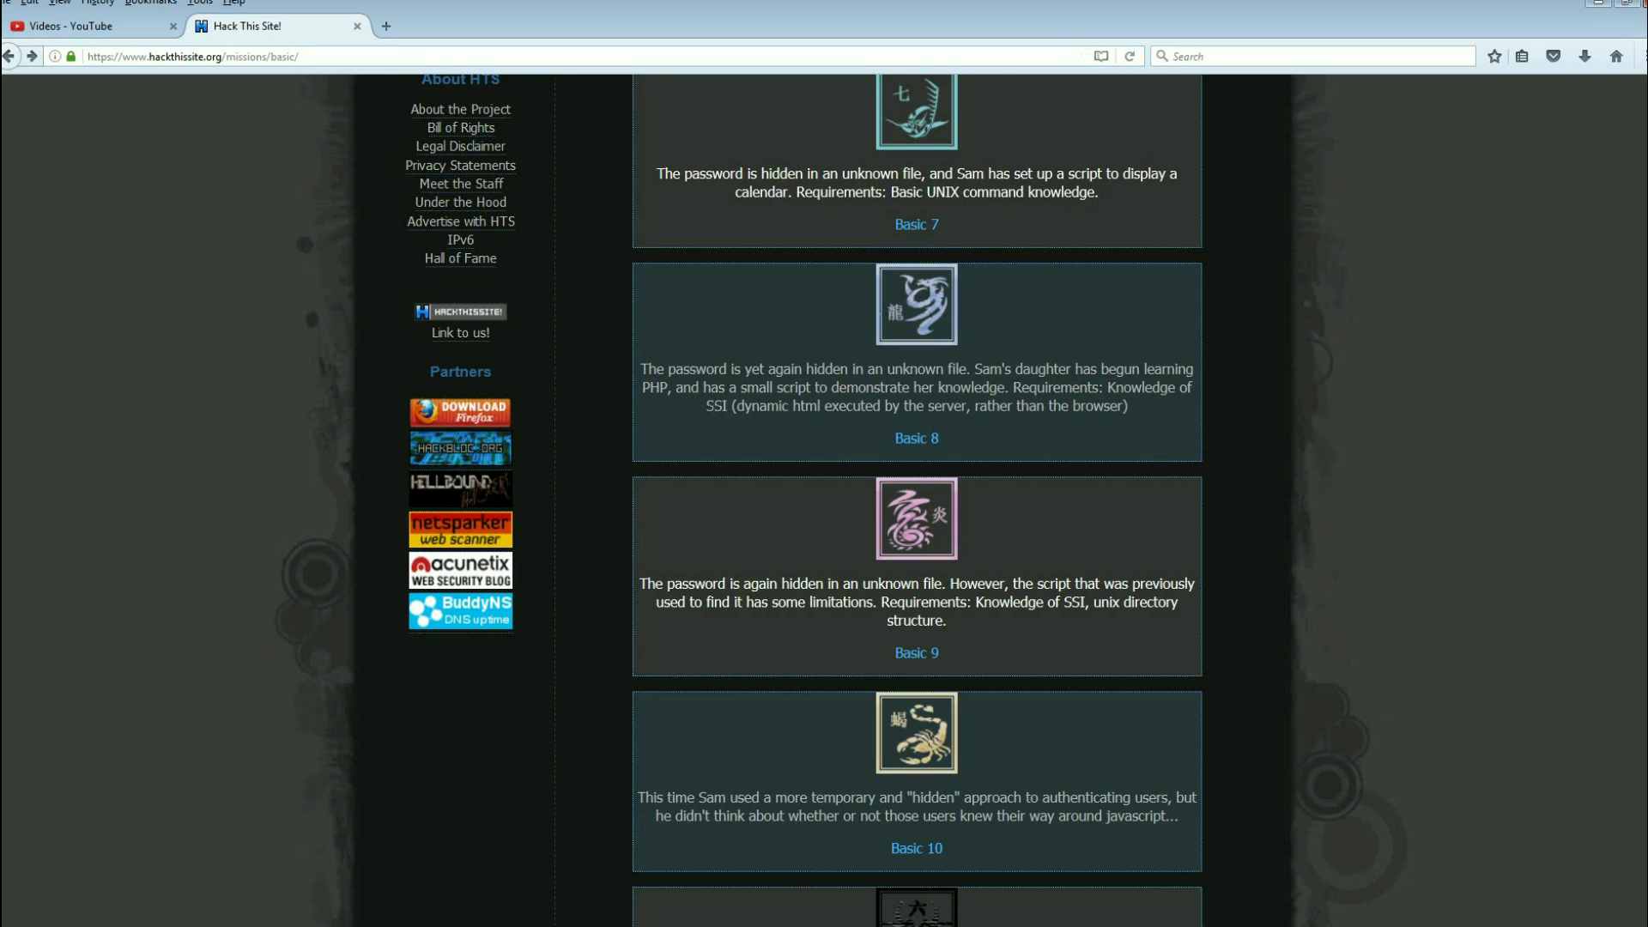
double_click(709, 407)
Clear the SSI highlight and un-maximize Firefox to show the Outlook inbox behind it.
left_click(1479, 191)
left_click(1626, 6)
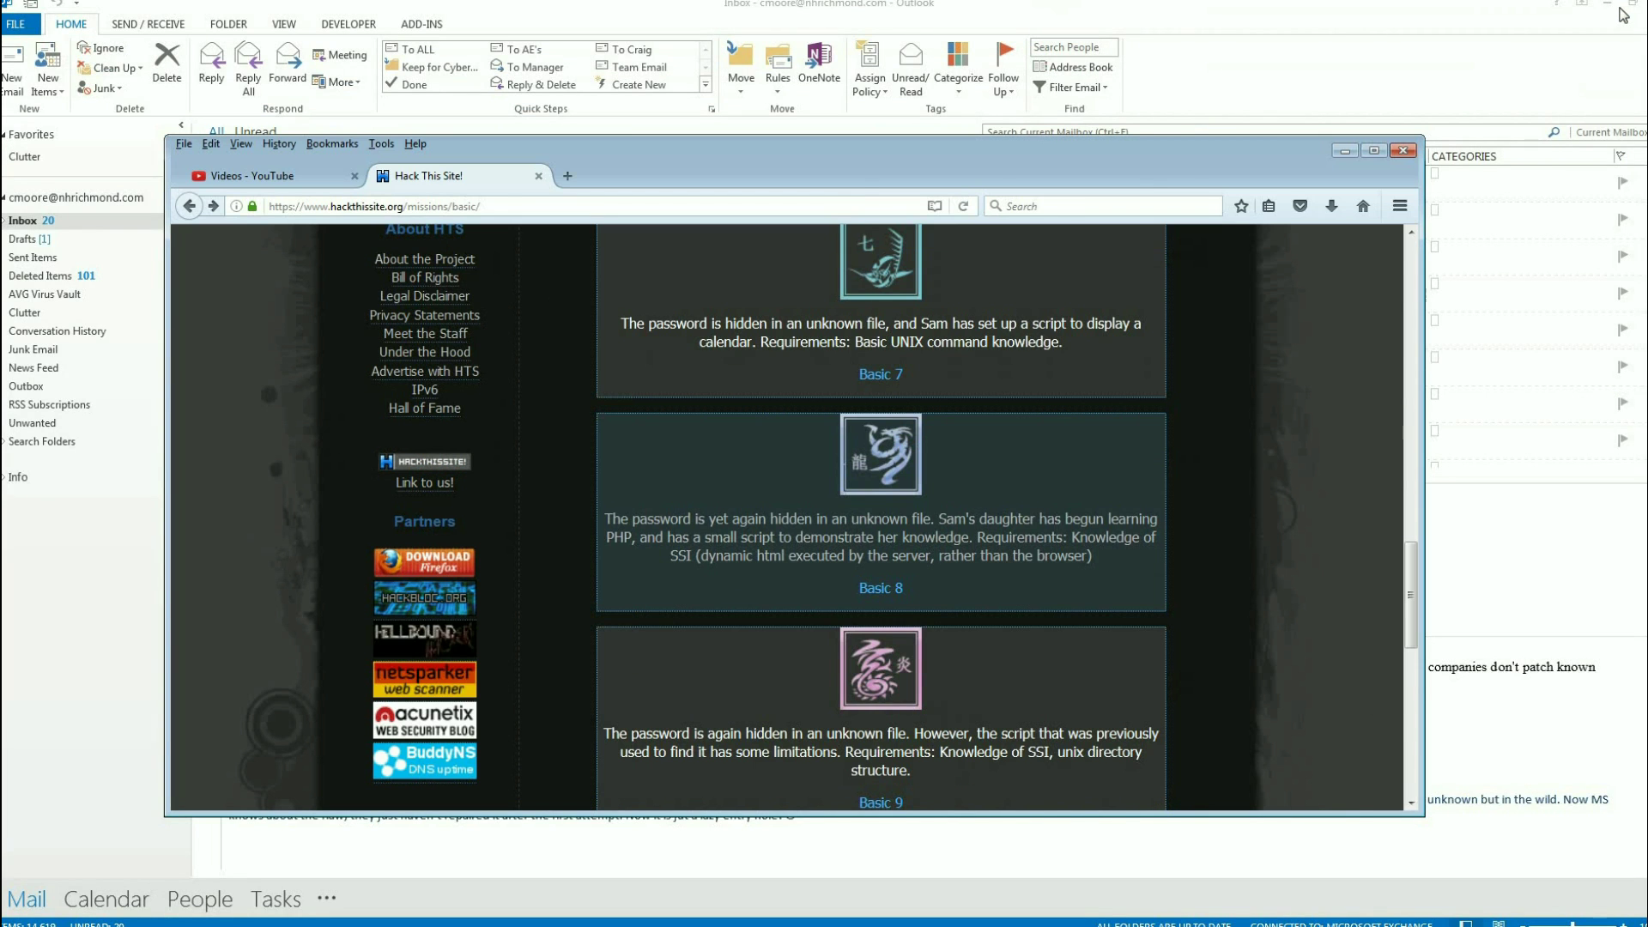